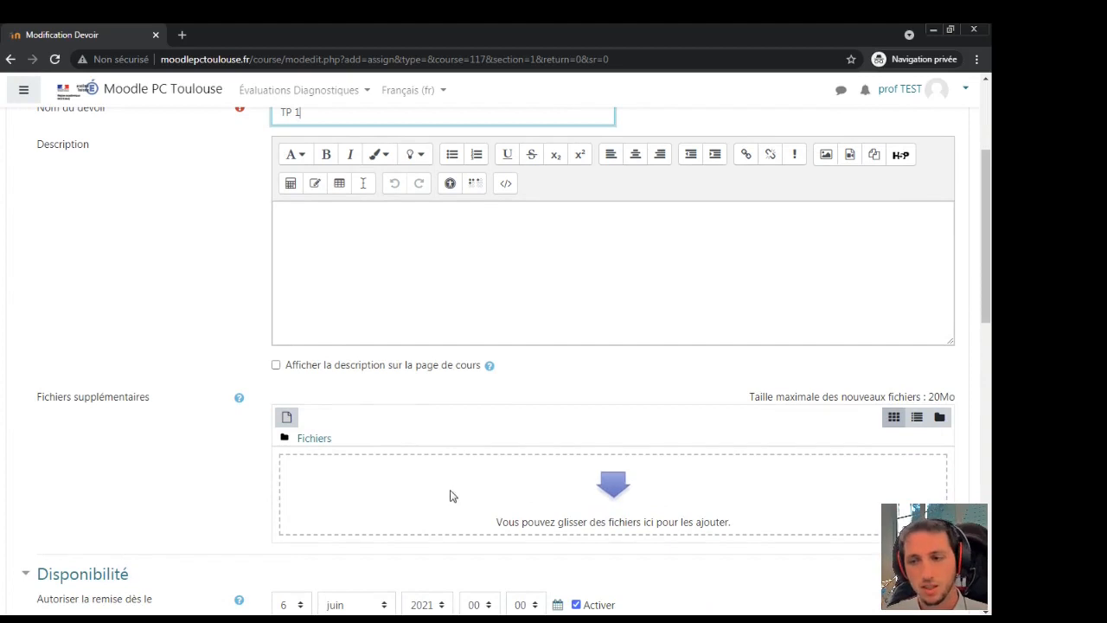
Attach fichiervide.pdf to the assignment's additional files by uploading it from the computer.
left_click(459, 497)
left_click(409, 294)
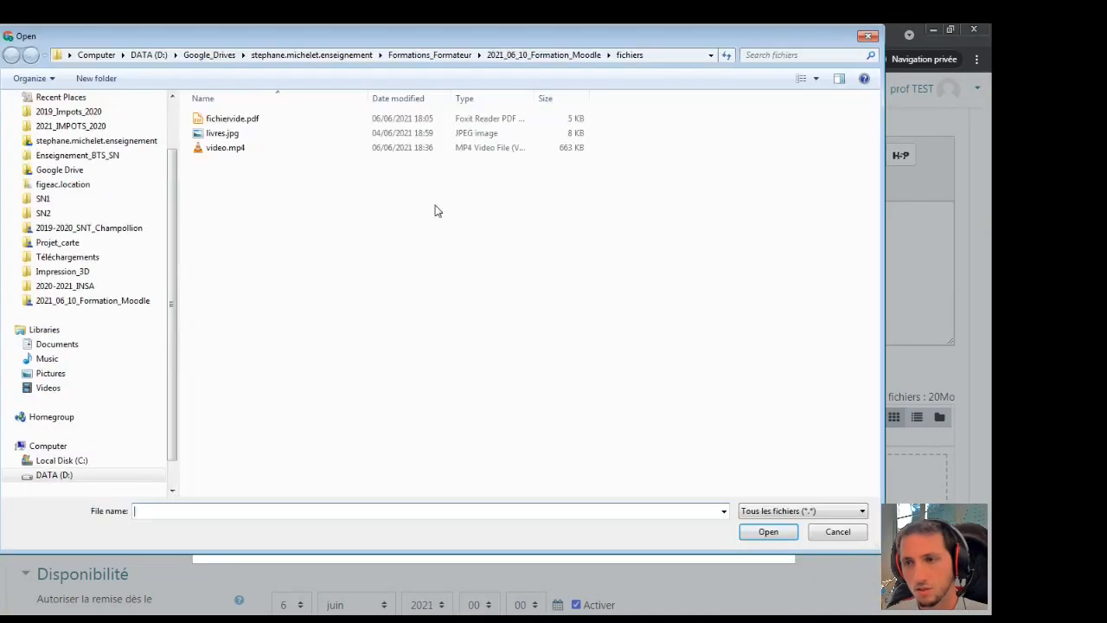
left_click(286, 124)
left_click(773, 534)
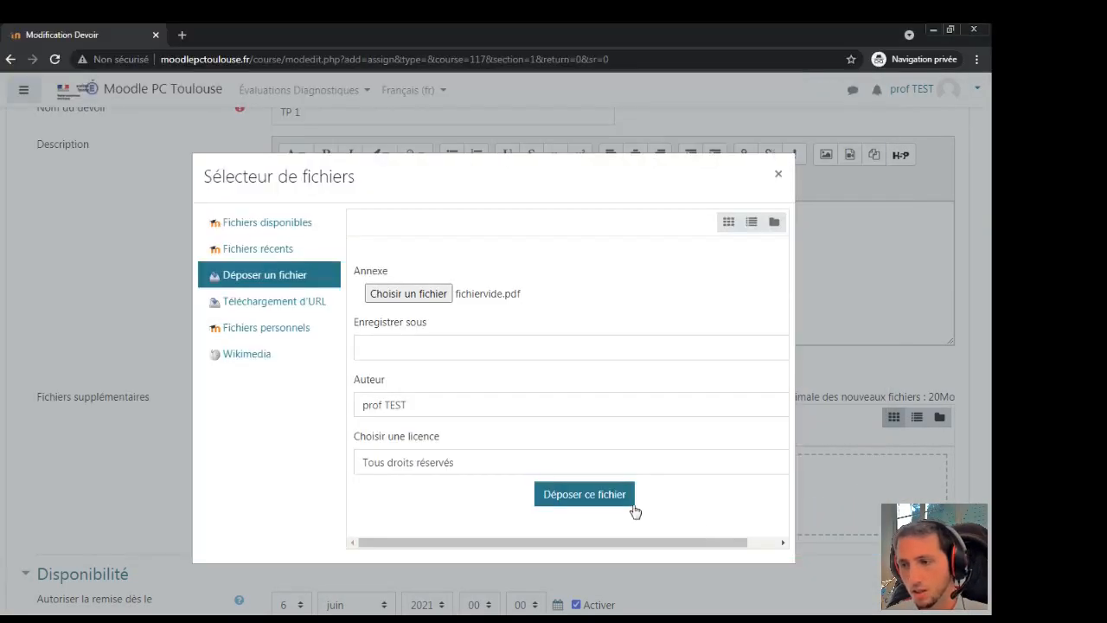
left_click(591, 497)
Set the date from which submissions are allowed to 7 juin 2021 at 08:00.
scroll(387, 470, "down", 2)
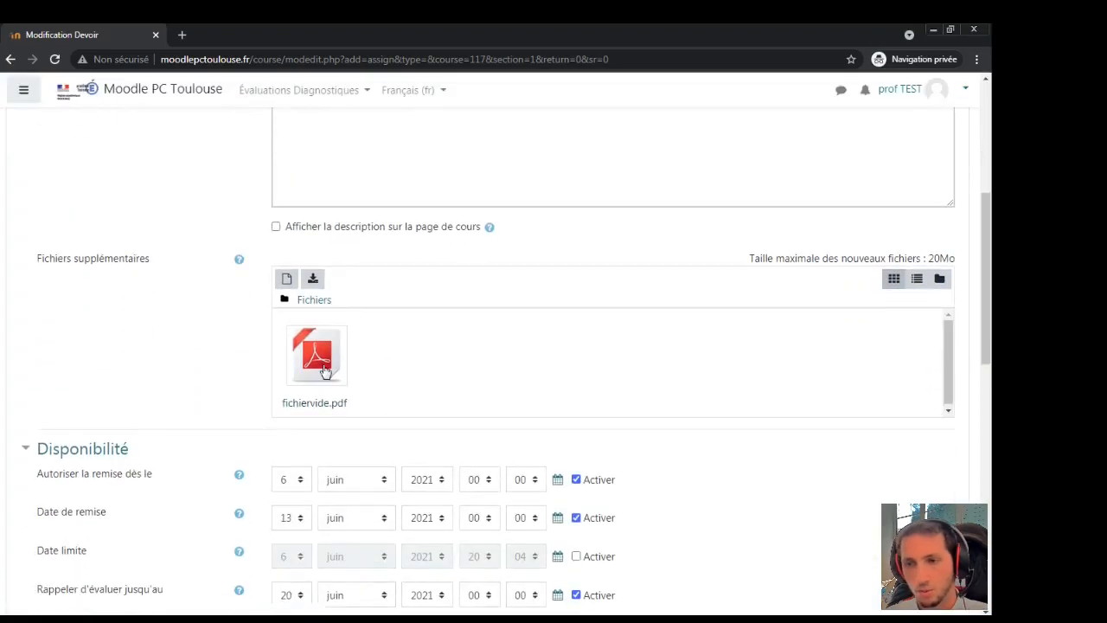
scroll(353, 329, "down", 1)
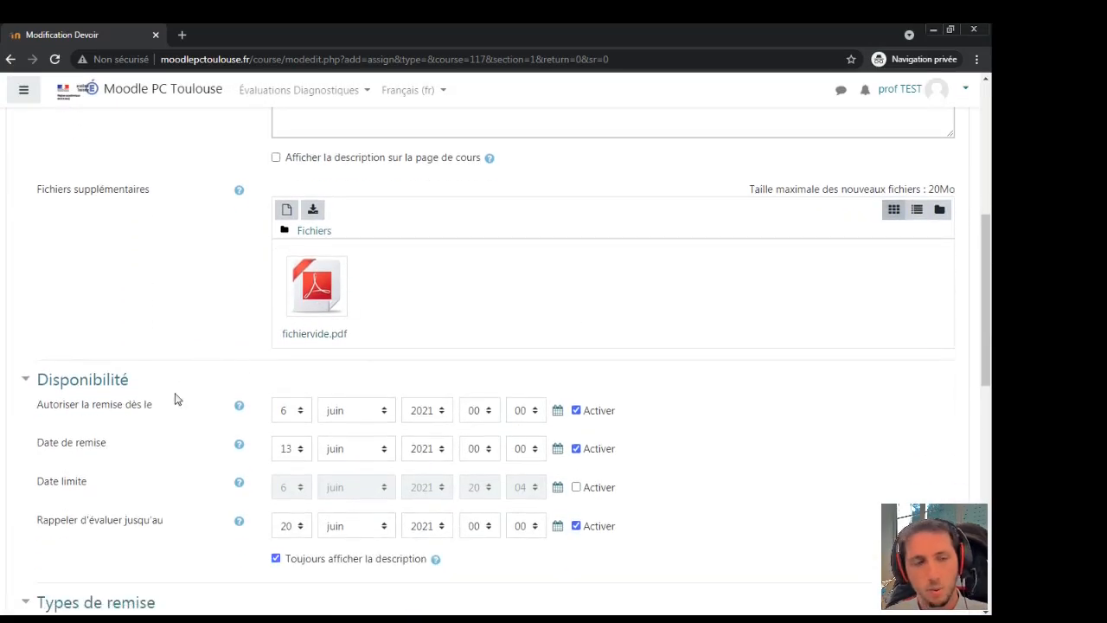
scroll(179, 419, "down", 1)
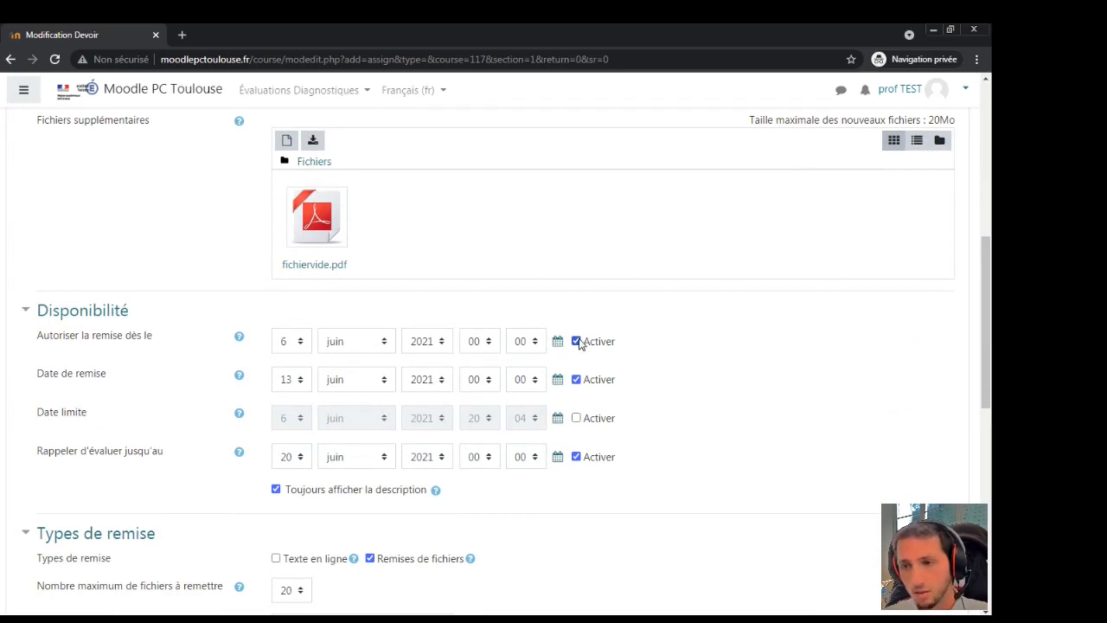
left_click(296, 345)
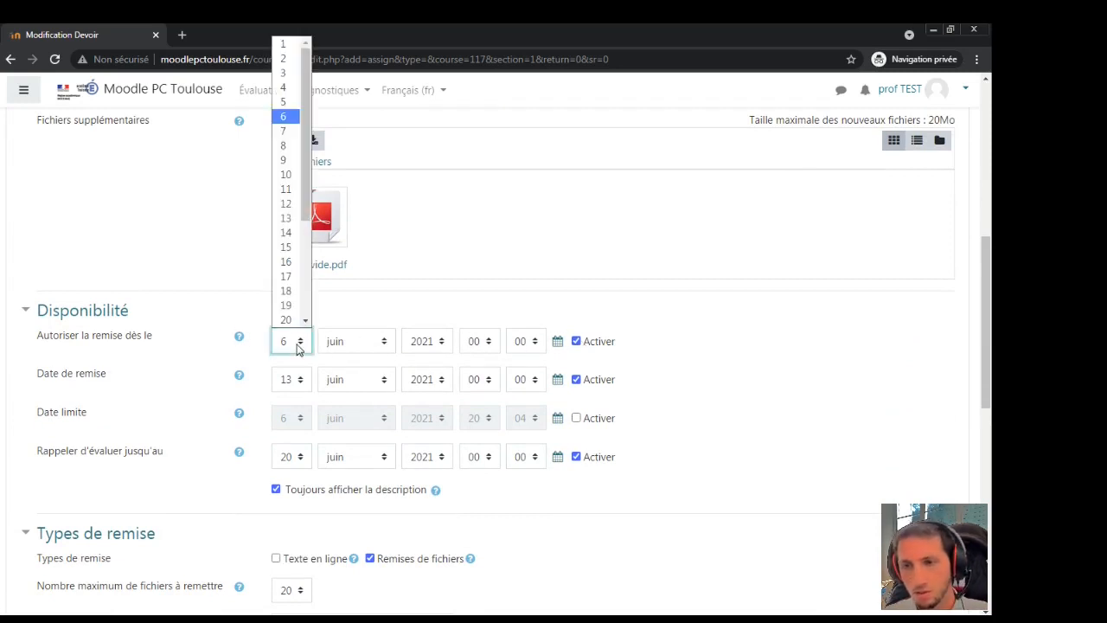
left_click(294, 139)
left_click(476, 343)
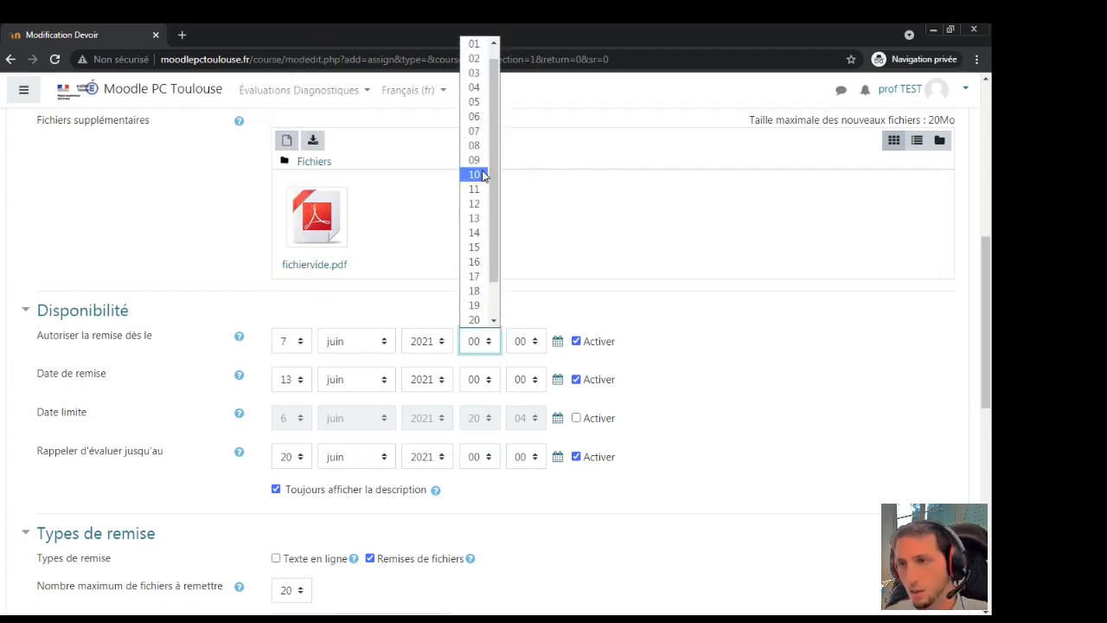
left_click(485, 145)
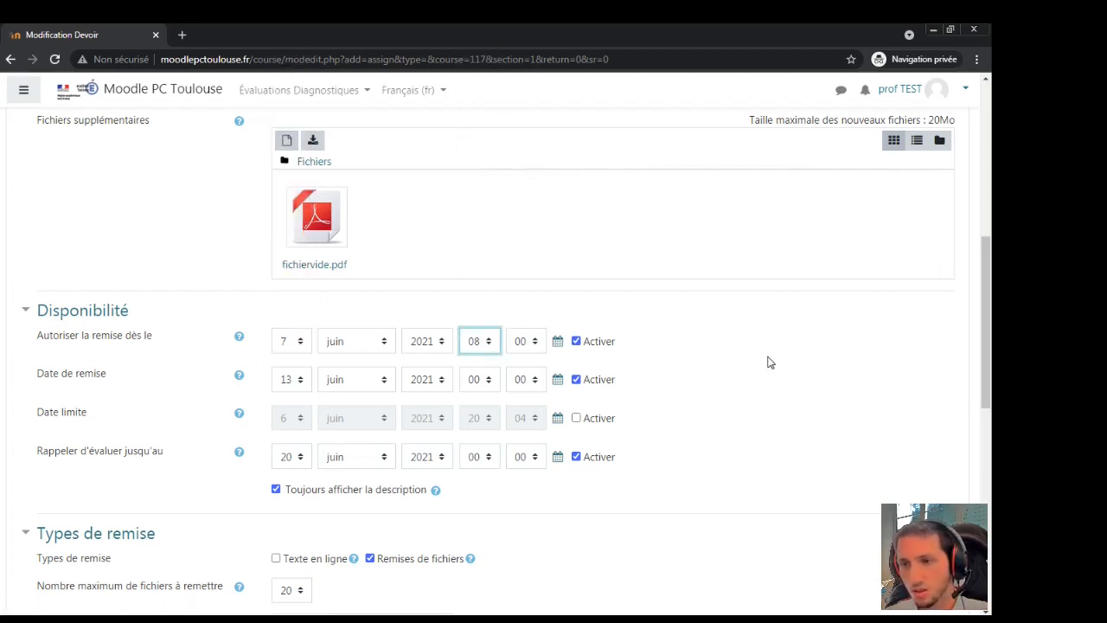
Set the assignment's due date (Date de remise) to 8 juin 2021 at 21:00.
left_click(293, 380)
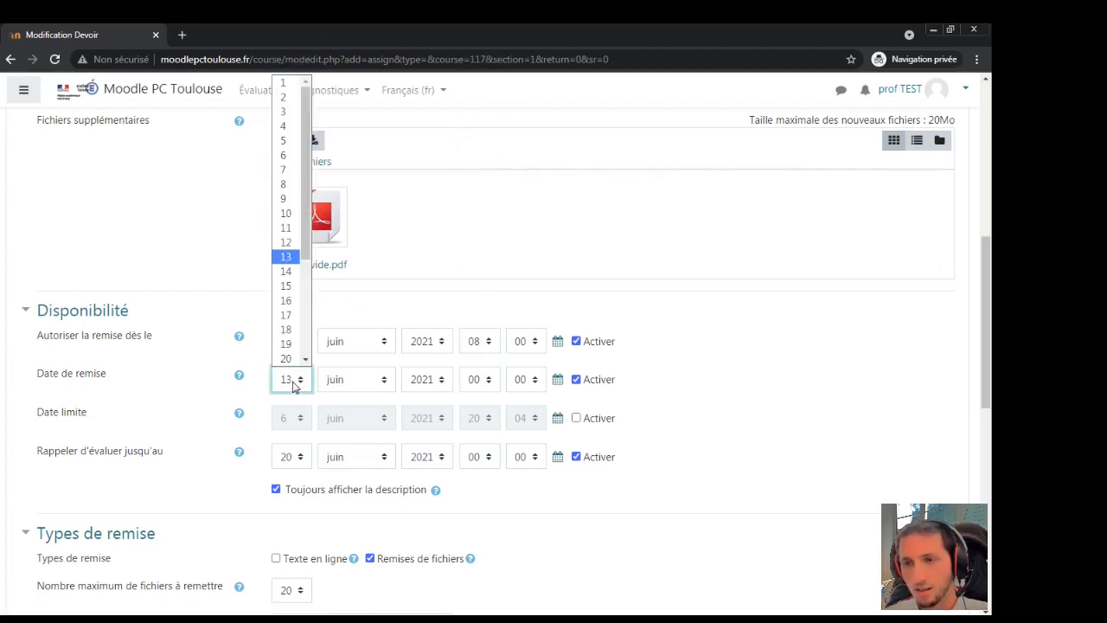
left_click(285, 184)
left_click(478, 381)
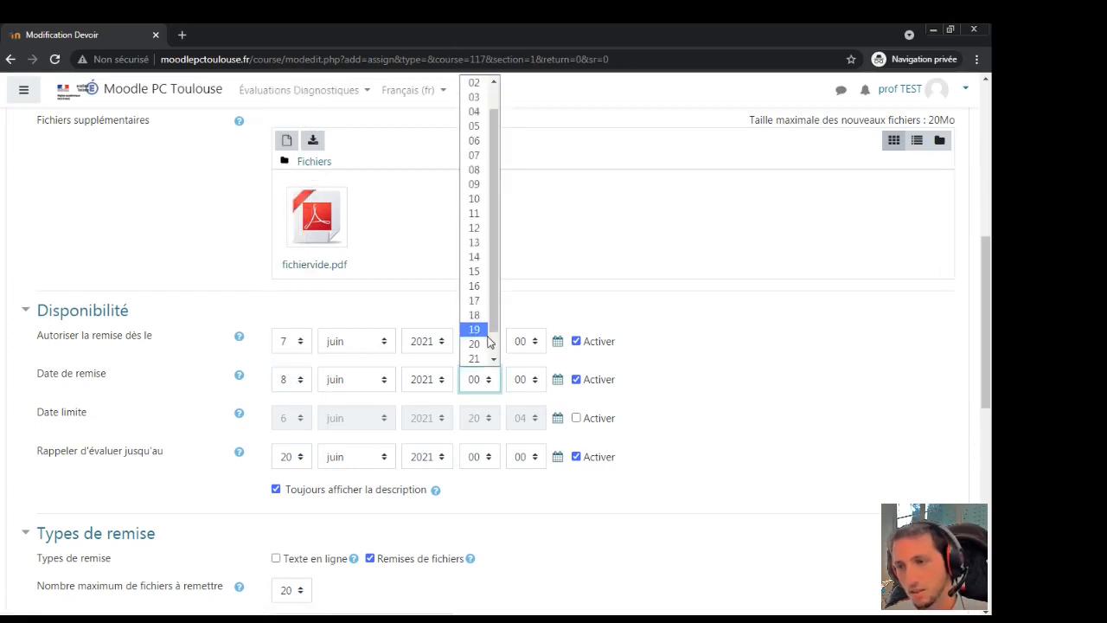
left_click(483, 358)
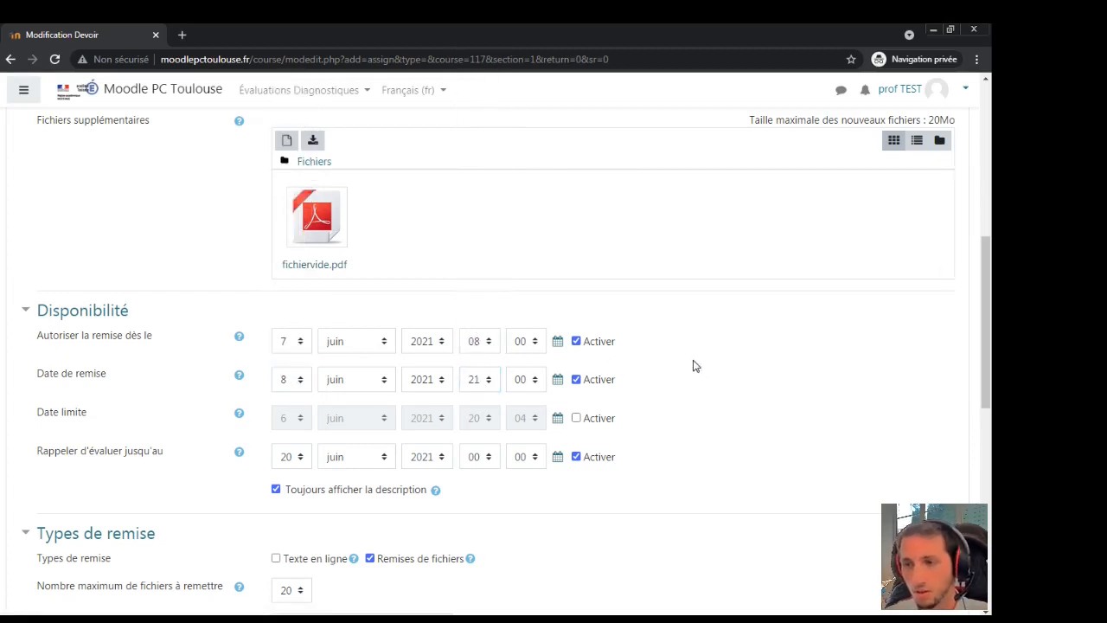
Set the grading reminder (Rappeler d'évaluer jusqu'au) to 12 juin 2021 at 12:00.
scroll(389, 384, "down", 1)
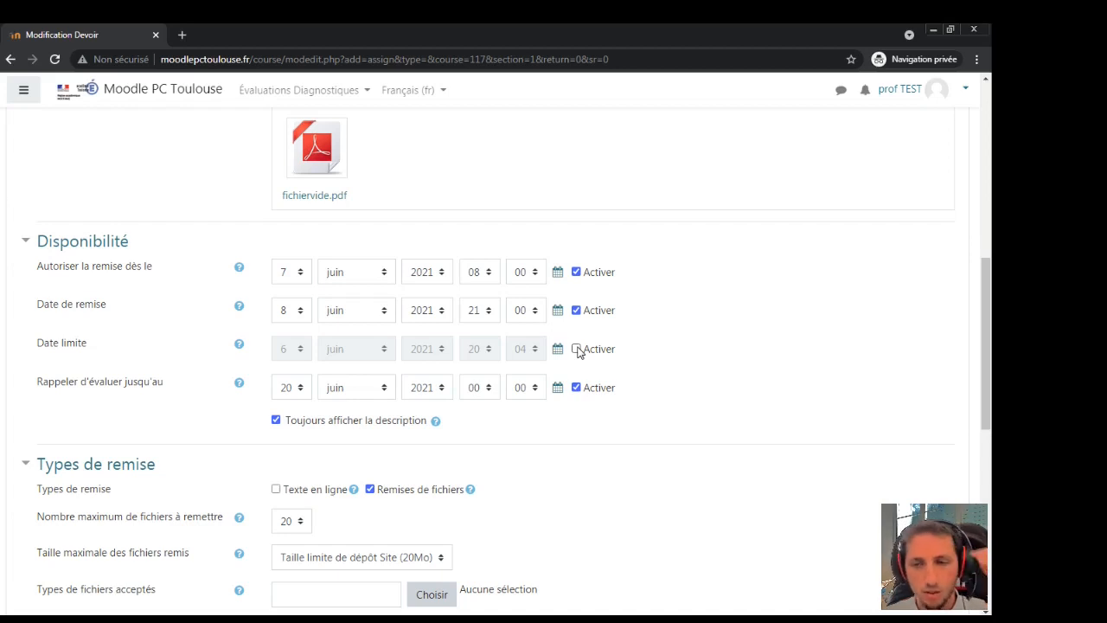
left_click(300, 391)
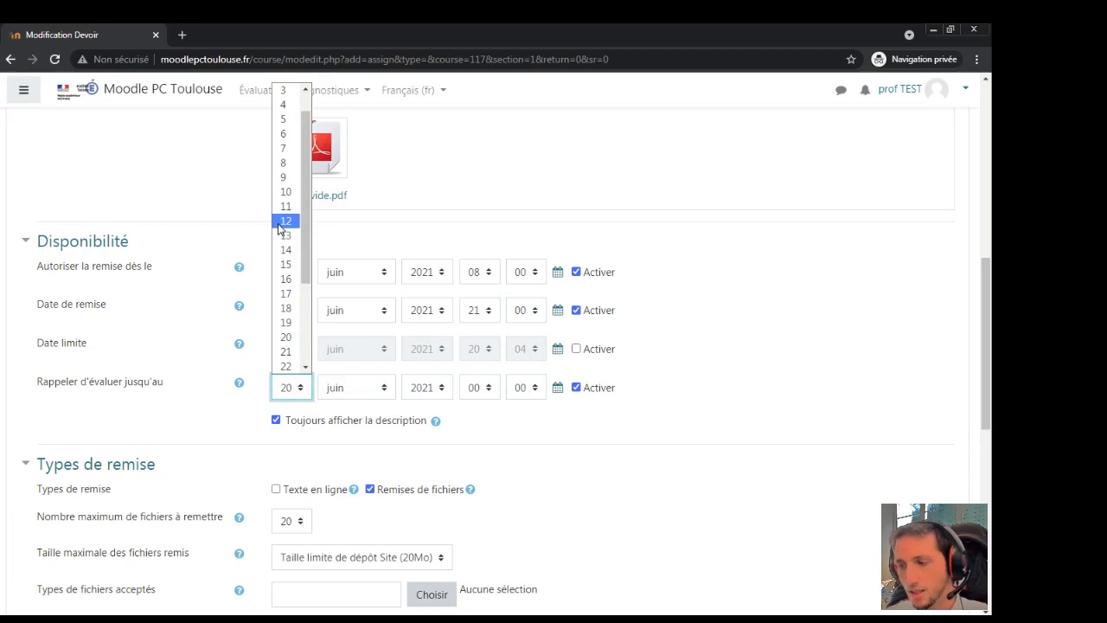
left_click(282, 224)
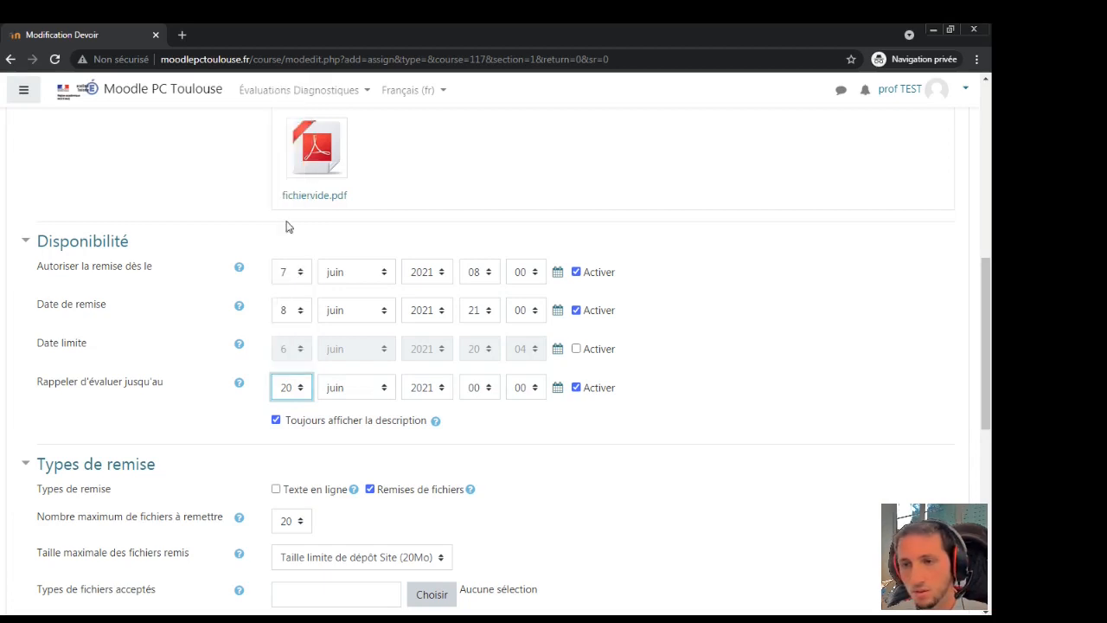
left_click(484, 389)
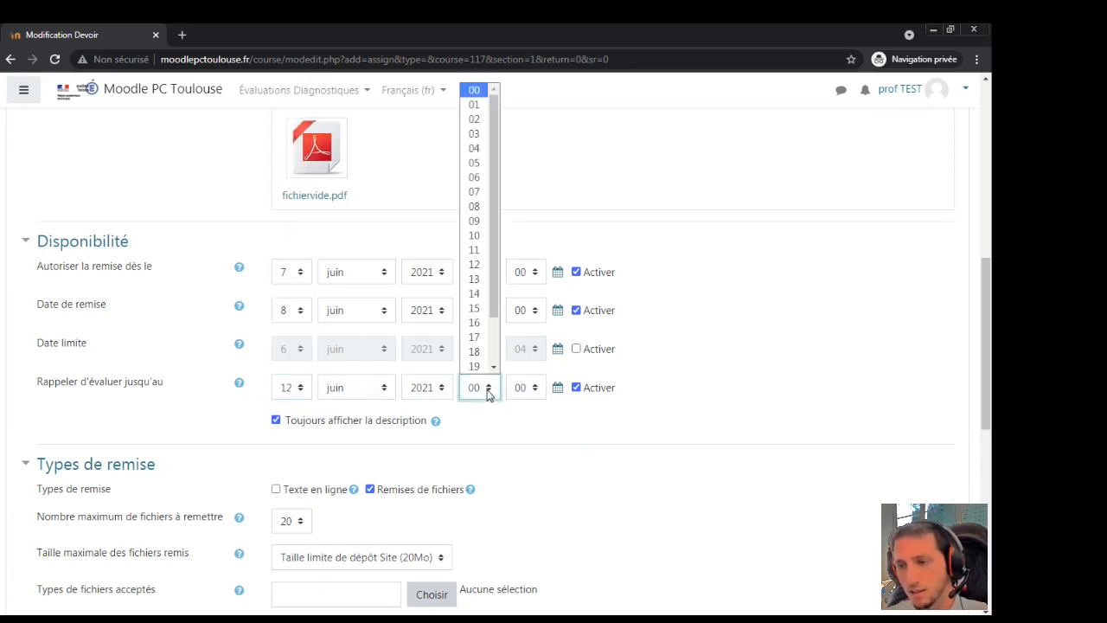
left_click(481, 237)
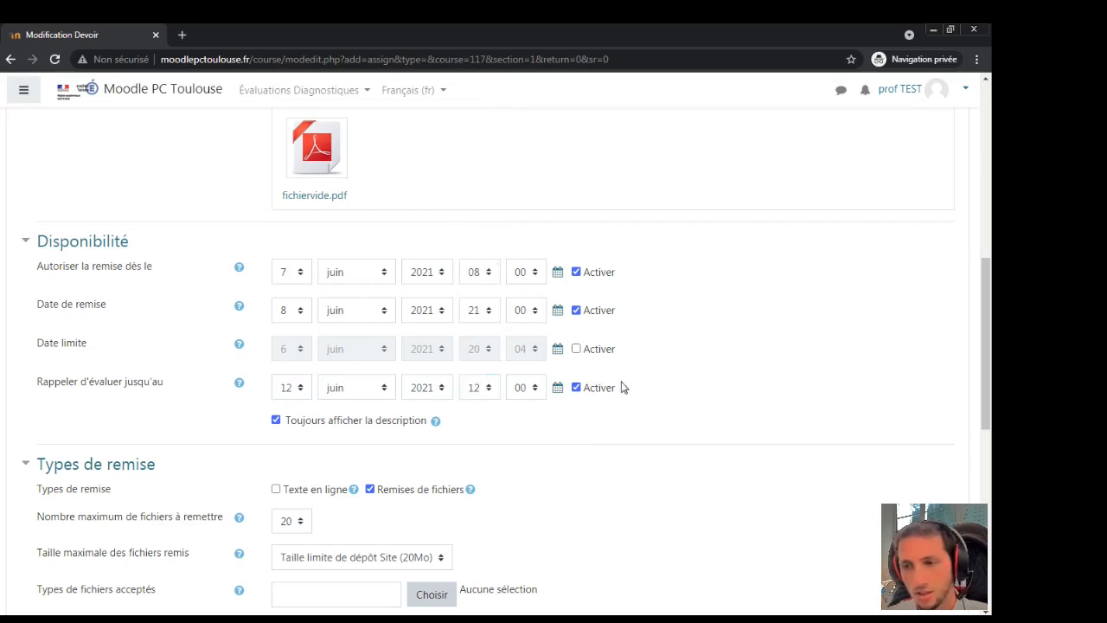
Switch the submission type to online text (Texte en ligne) and disable file submissions.
scroll(384, 395, "down", 2)
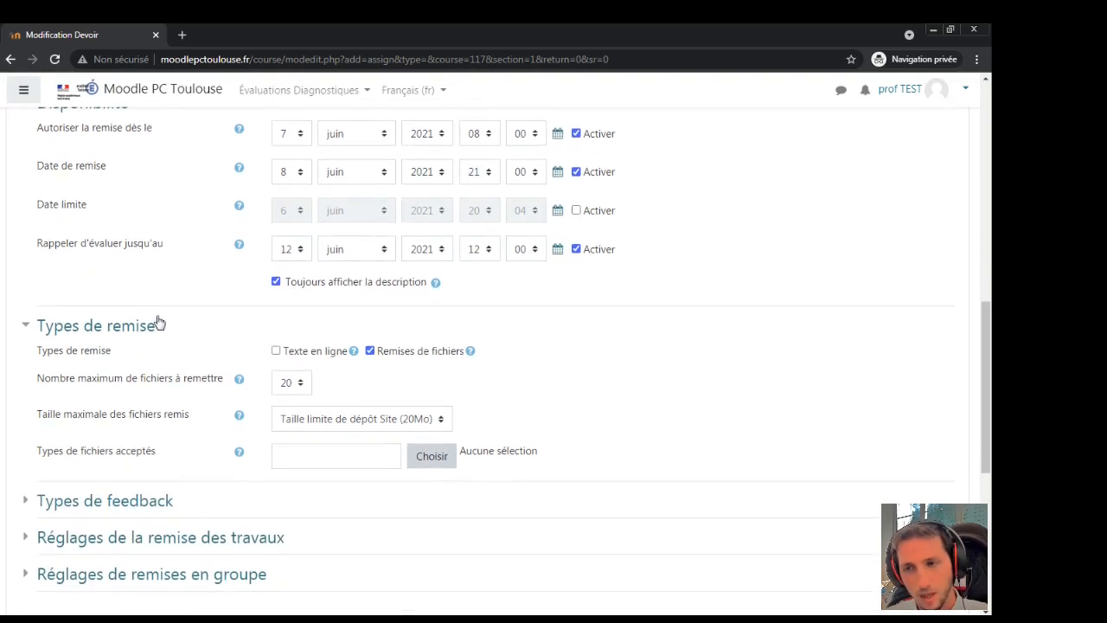
left_click(276, 351)
left_click(369, 350)
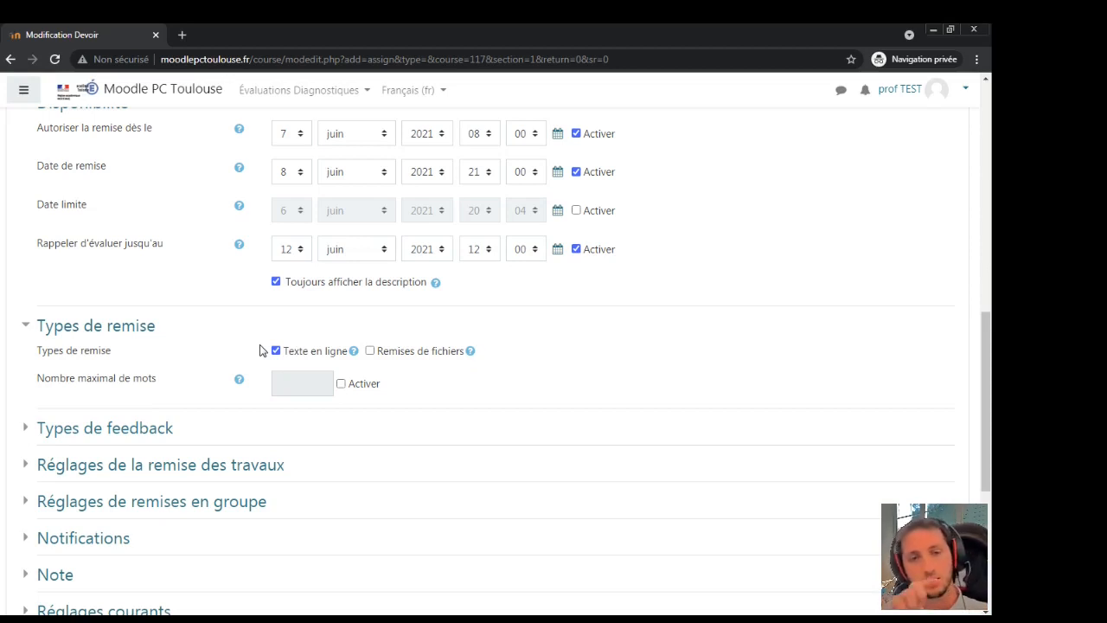
Try limiting the online text to a maximum of 250 words.
left_click(350, 386)
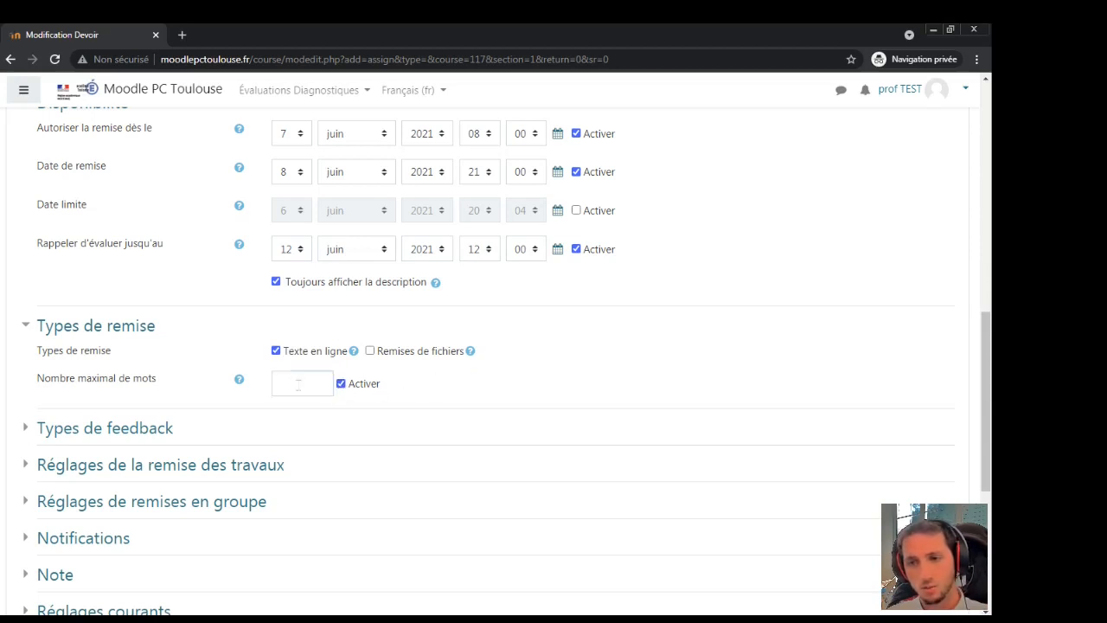
left_click(298, 385)
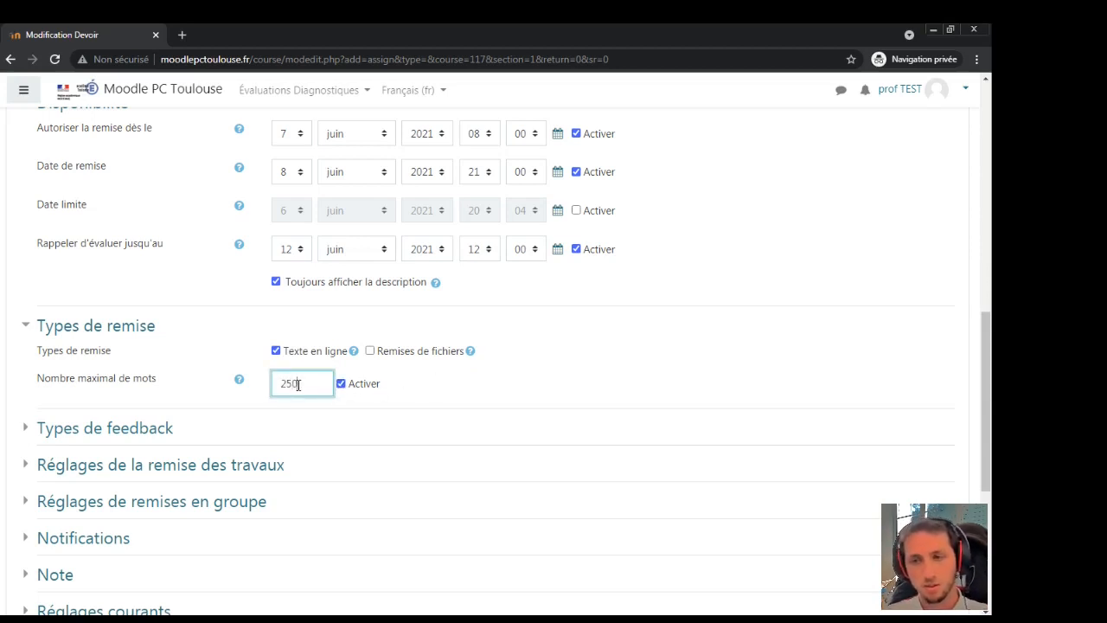
left_click(363, 388)
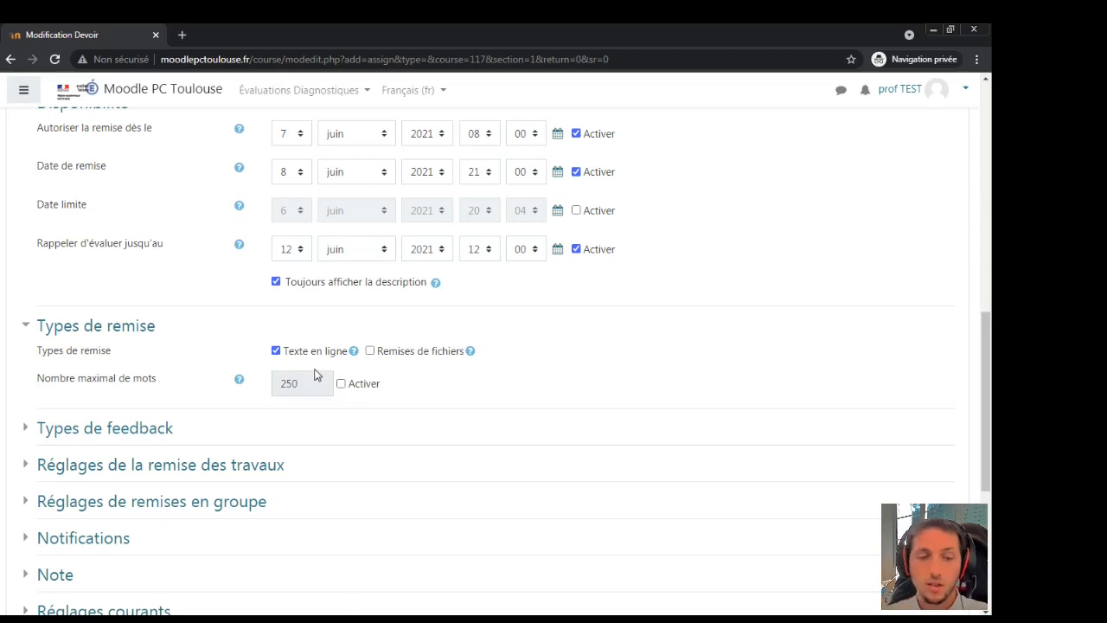
Re-enable file submissions alongside online text, allowing a maximum of 20 files.
left_click(370, 352)
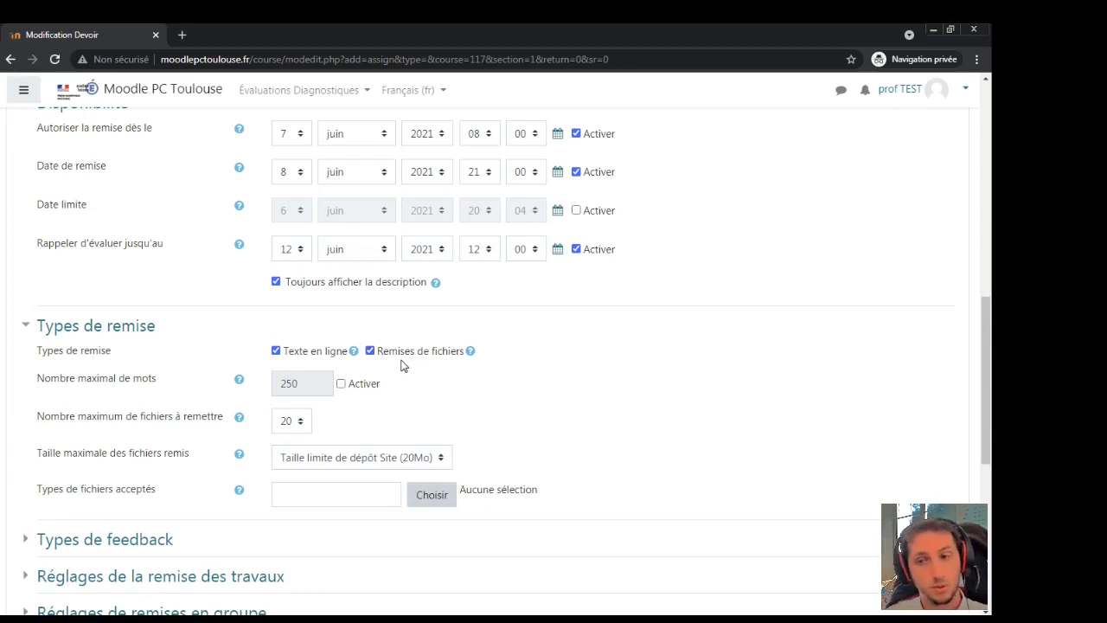
scroll(401, 376, "down", 2)
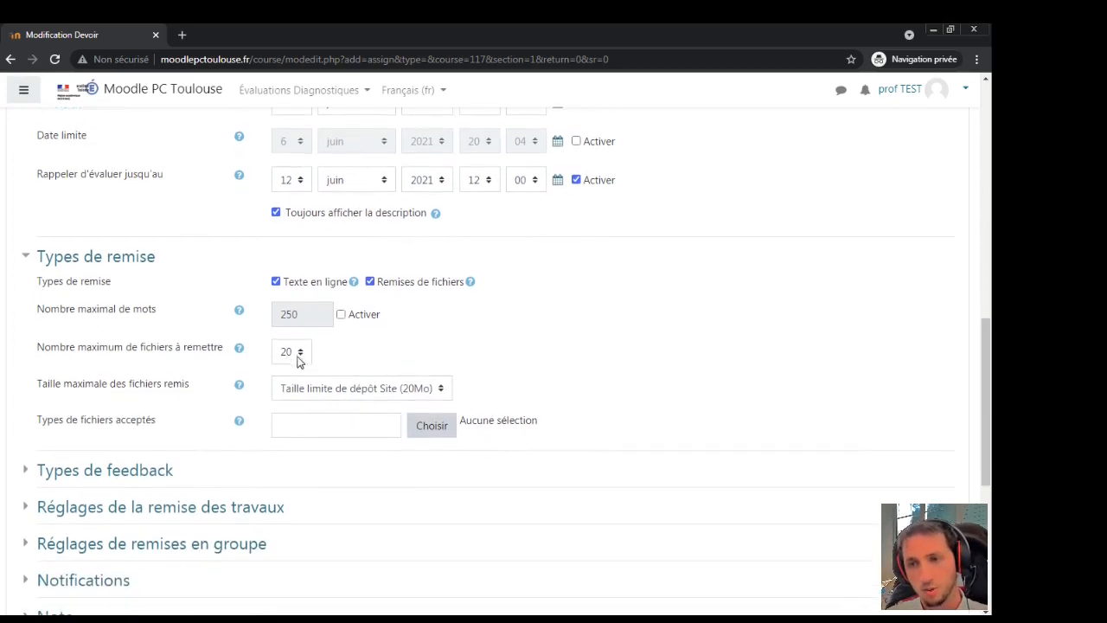
left_click(298, 362)
left_click(293, 54)
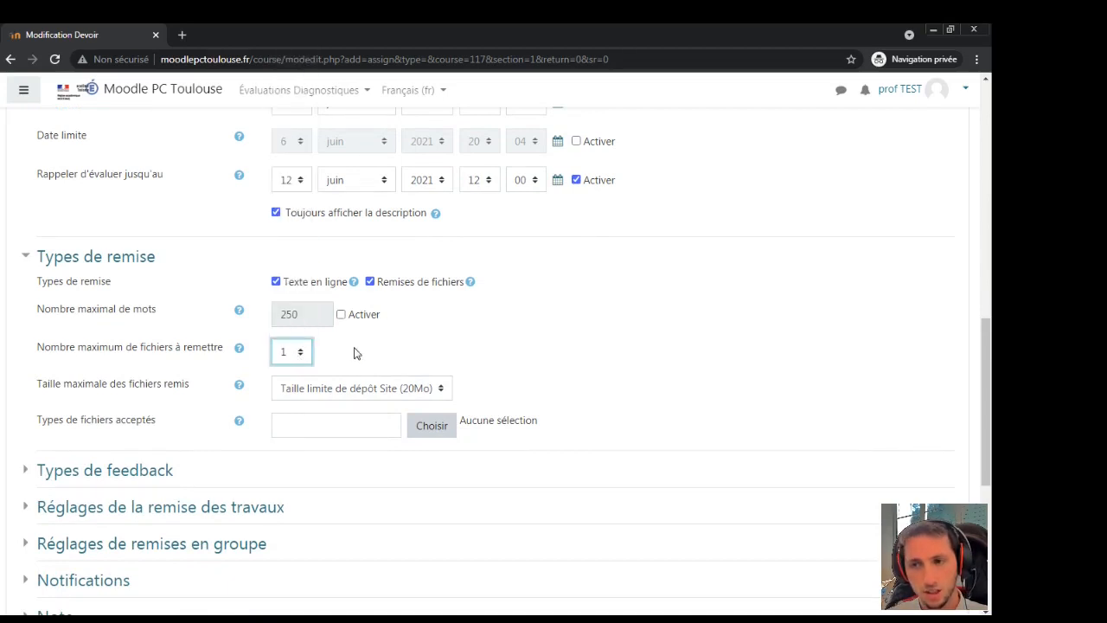
left_click(298, 355)
left_click(299, 332)
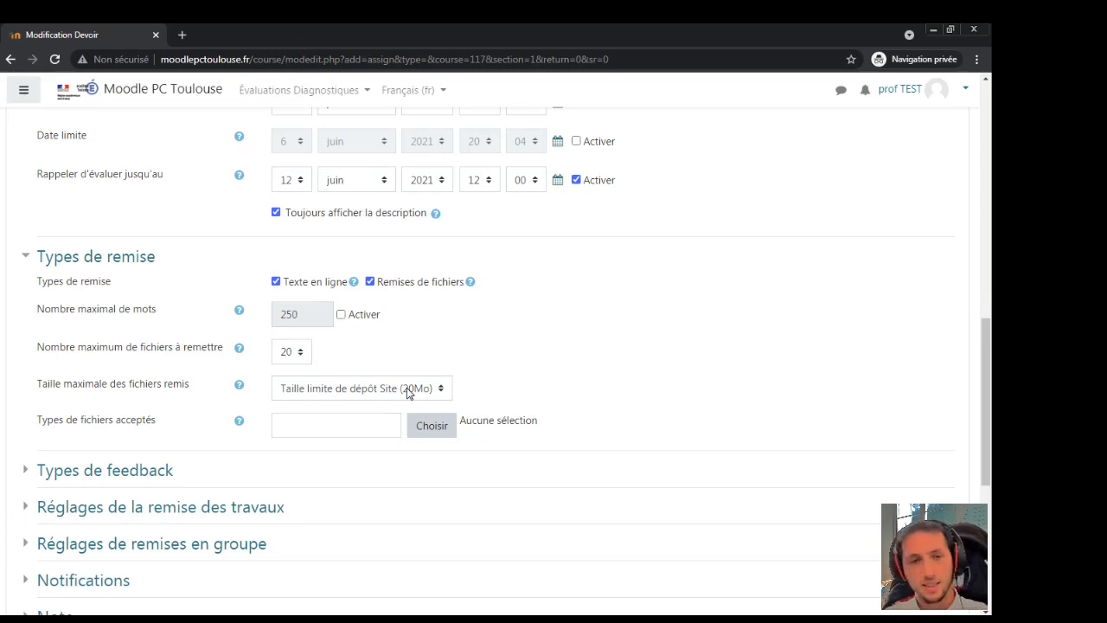
Restrict the accepted file types to PDF documents (.pdf) and save the selection.
left_click(439, 440)
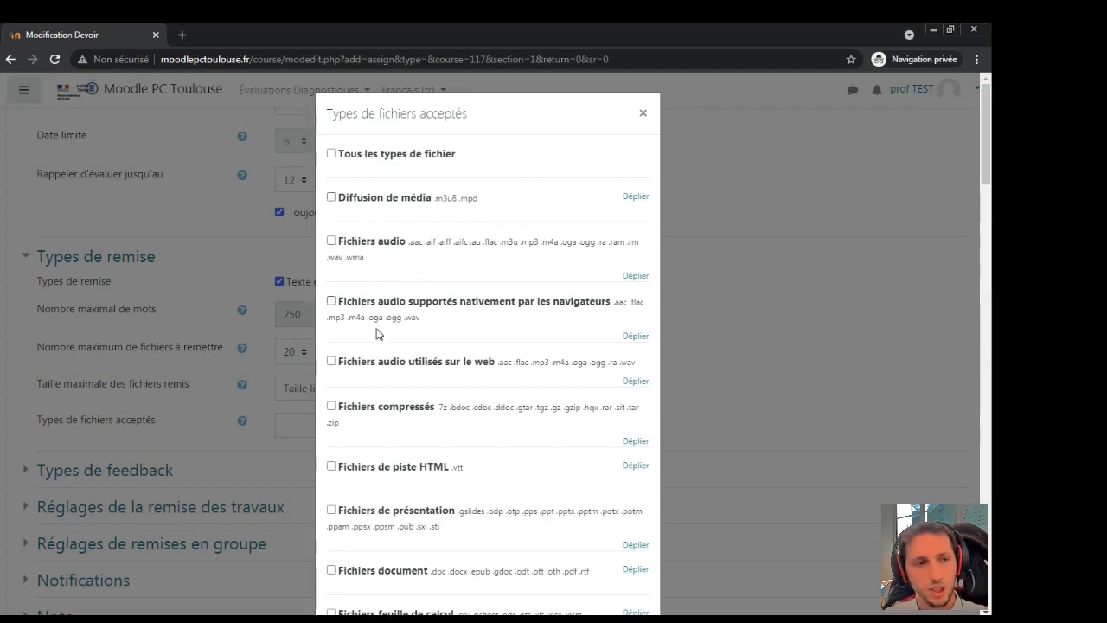
scroll(424, 231, "down", 3)
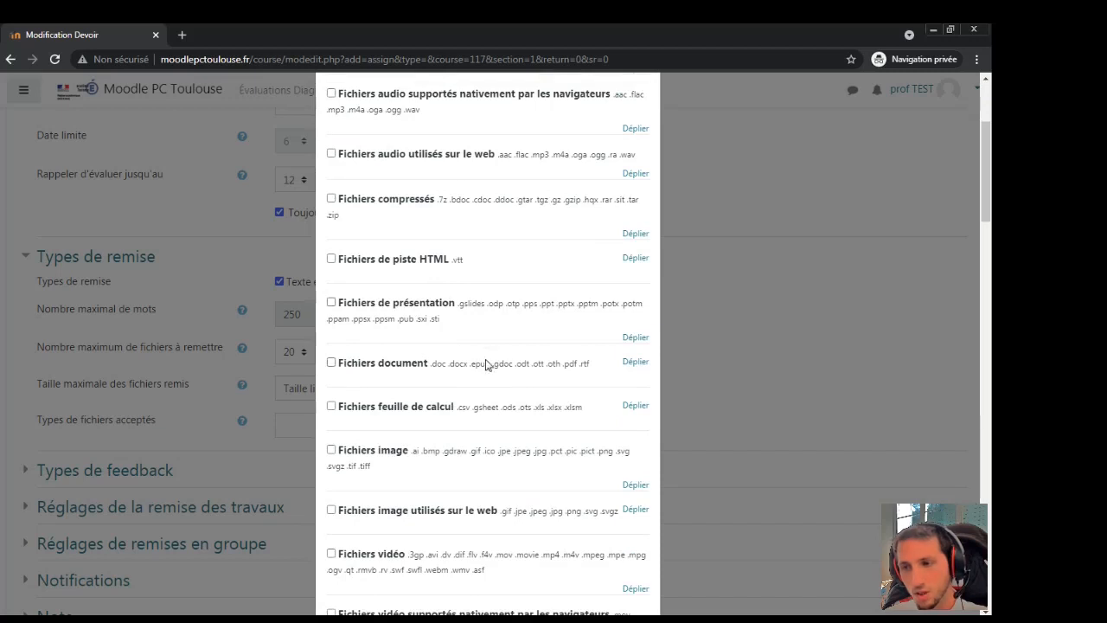
left_click(395, 368)
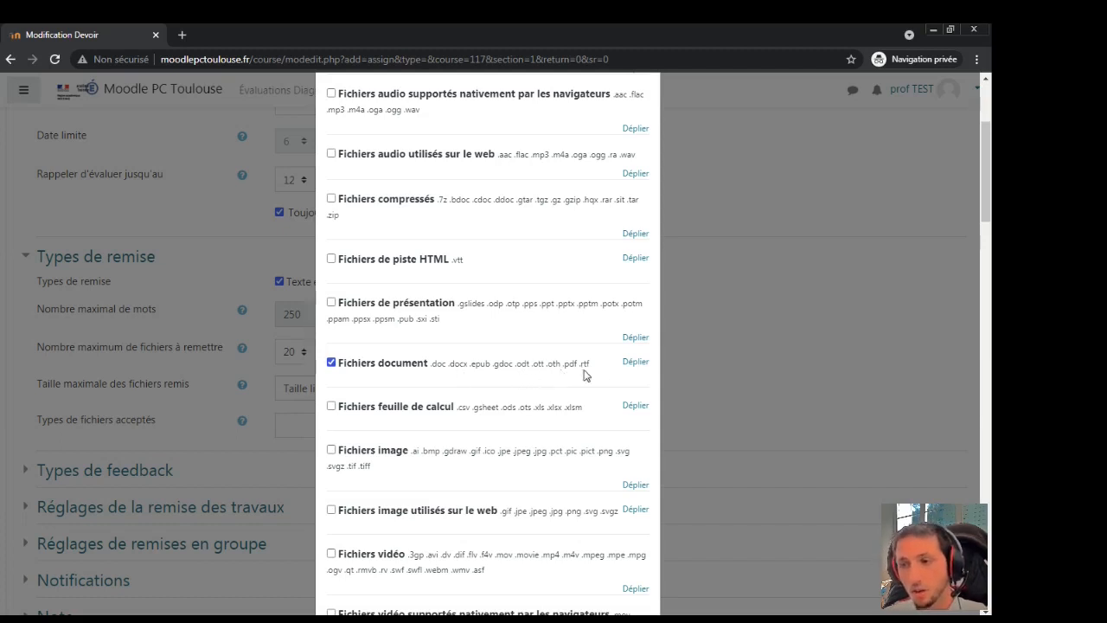
left_click(394, 368)
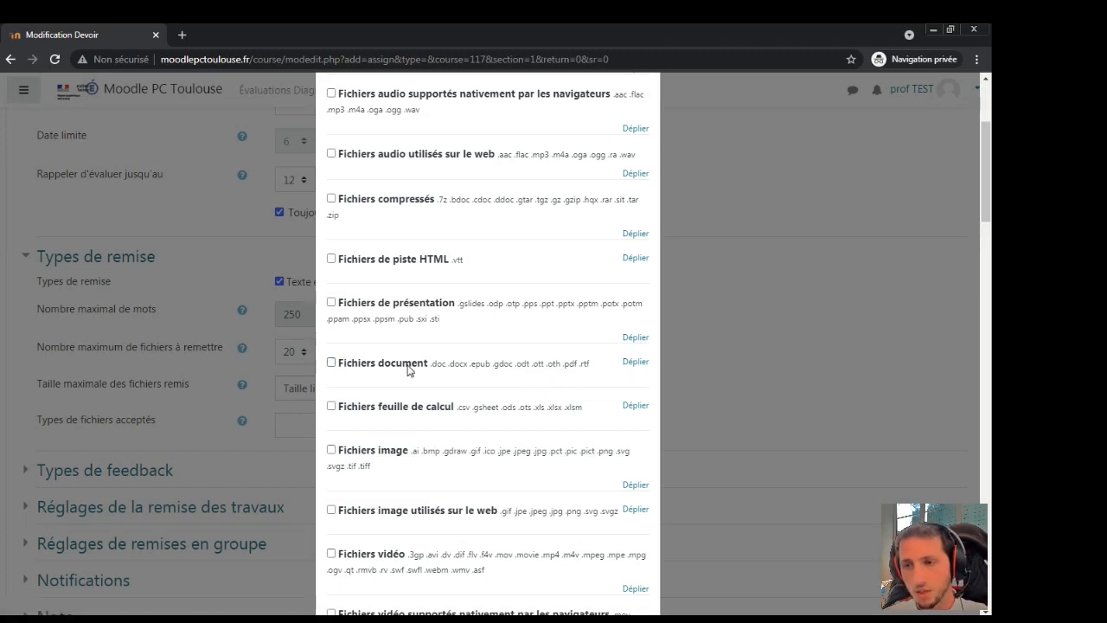
left_click(636, 364)
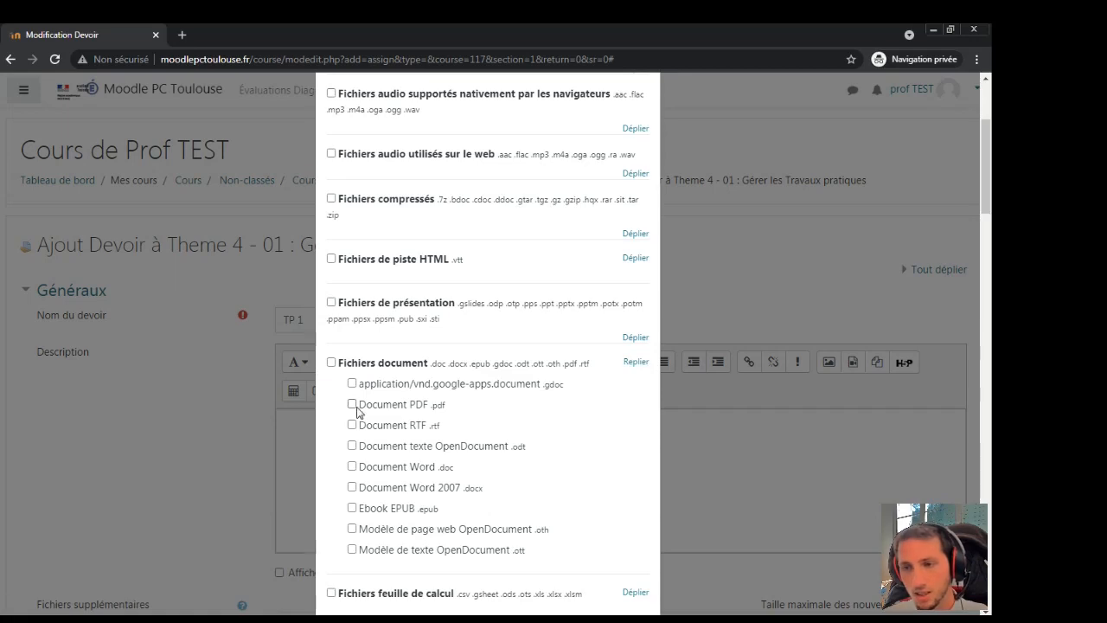
scroll(533, 429, "down", 15)
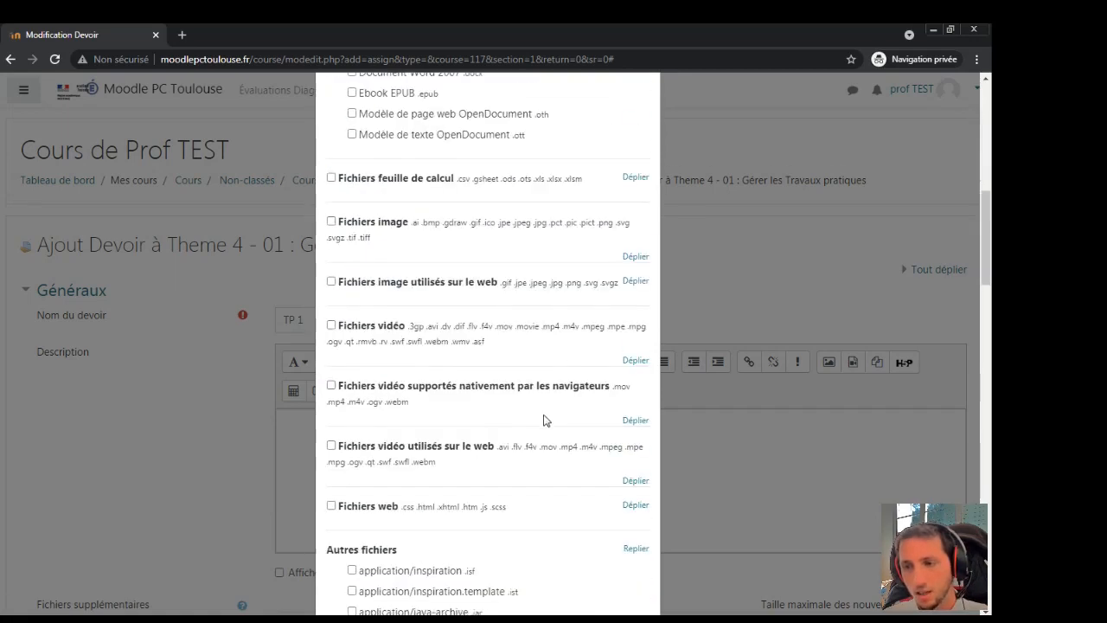
scroll(533, 429, "down", 5)
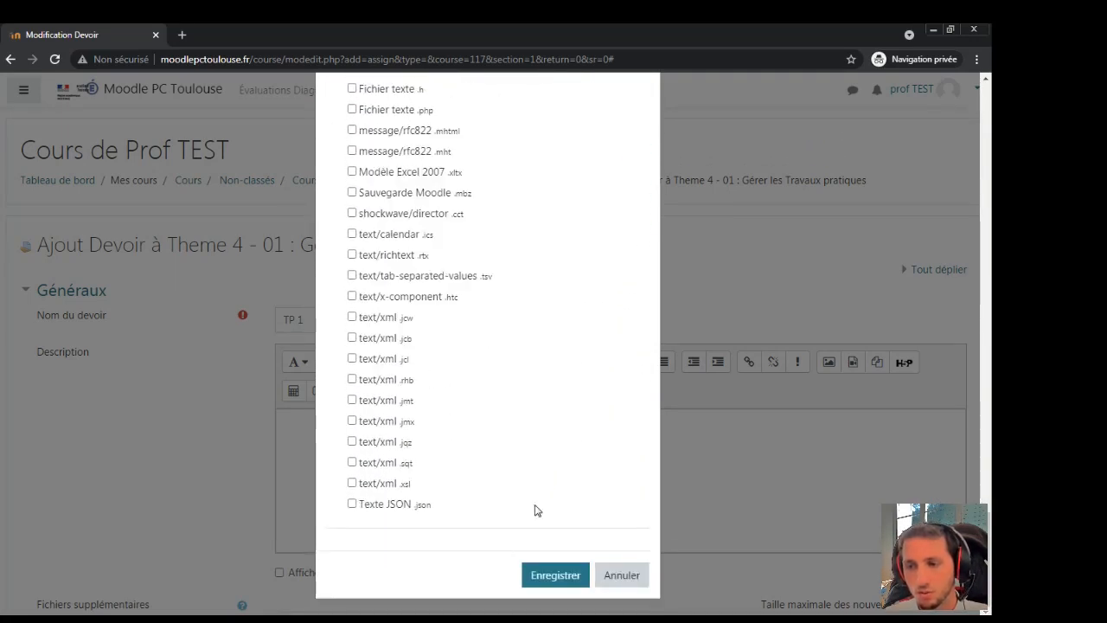
left_click(553, 584)
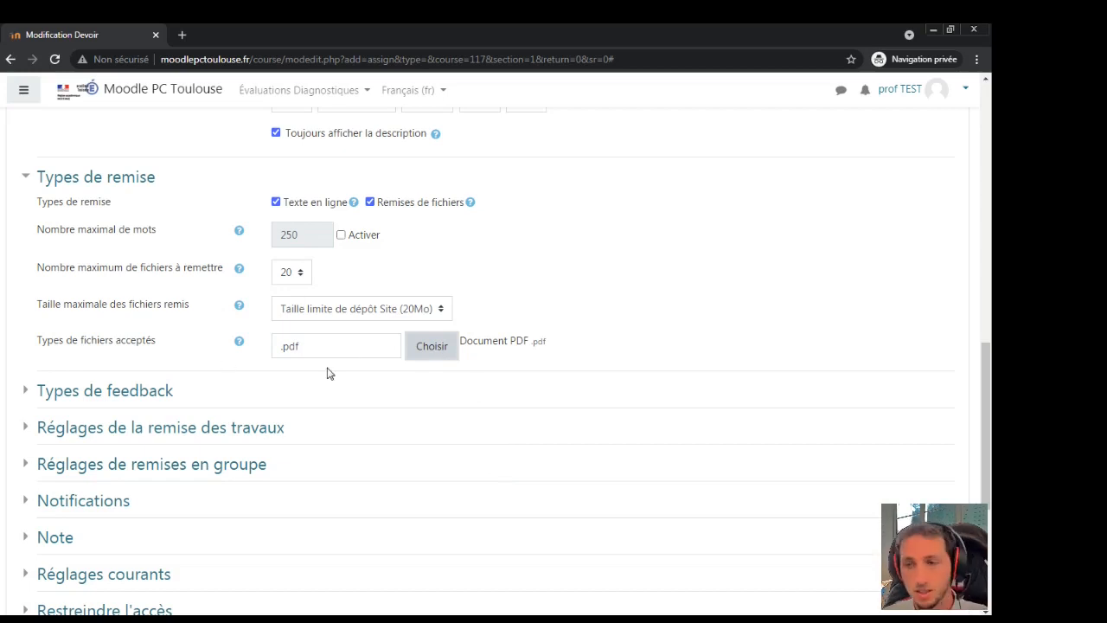
Expand the feedback type settings and read the help for the feedback files option.
left_click(161, 393)
scroll(161, 394, "down", 1)
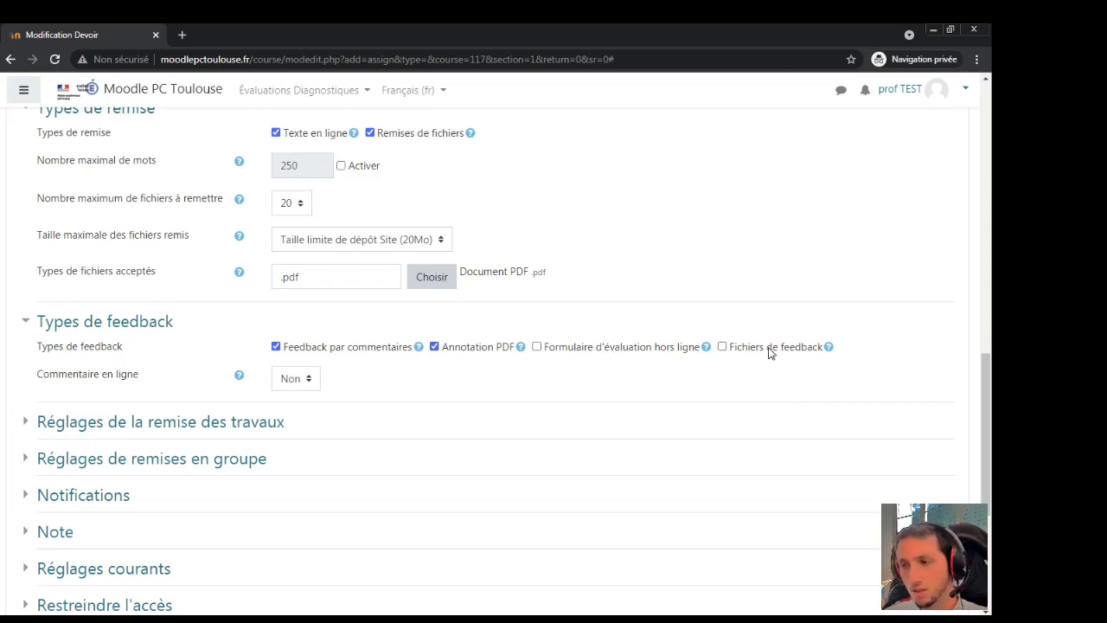
left_click(829, 347)
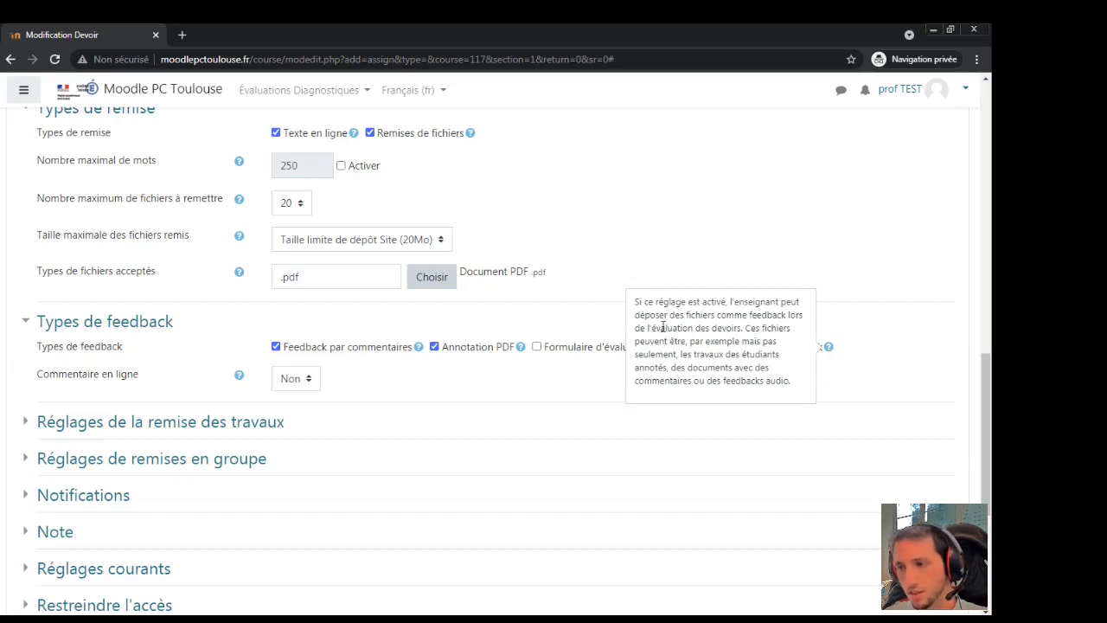
Review the work submission settings and the group submission settings, and collapse both sections without changing them.
left_click(582, 391)
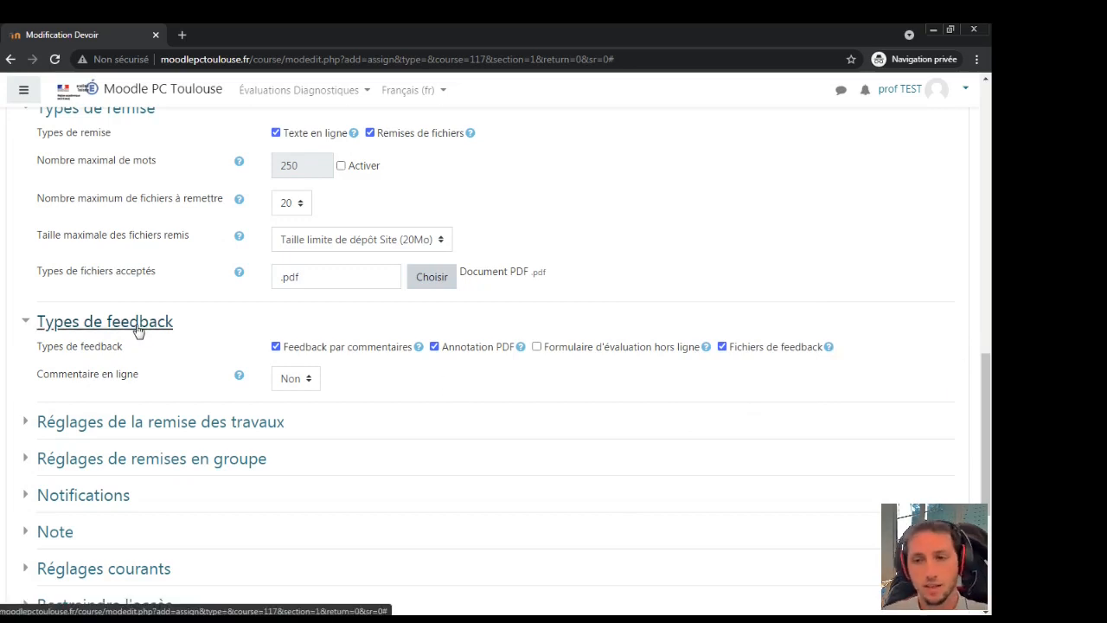
left_click(198, 423)
scroll(198, 424, "down", 1)
scroll(198, 424, "down", 2)
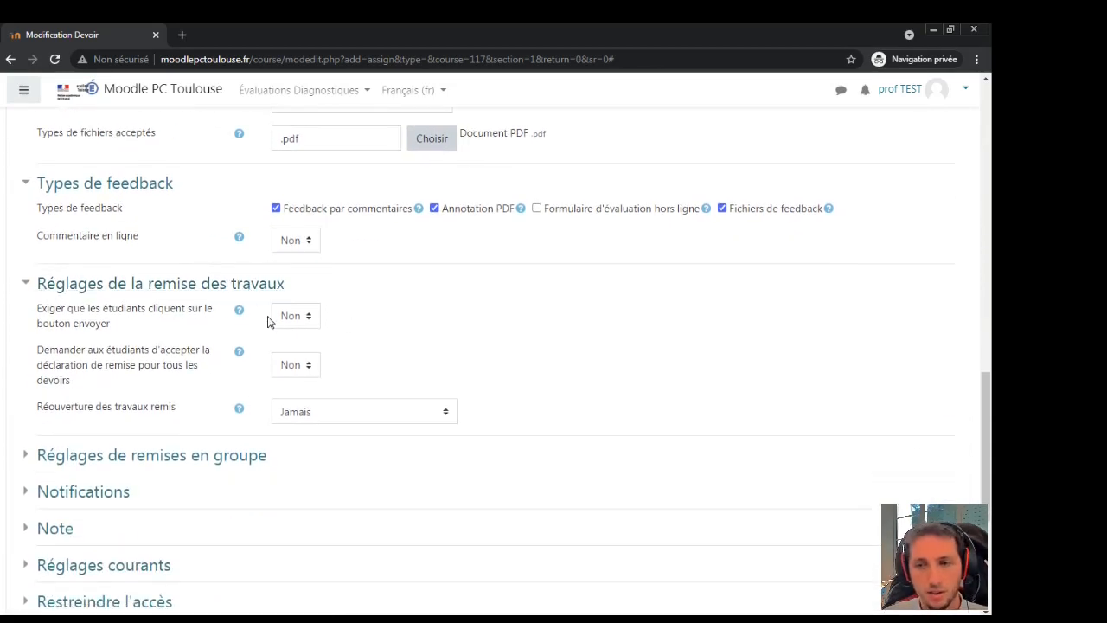
scroll(208, 346, "down", 1)
left_click(183, 386)
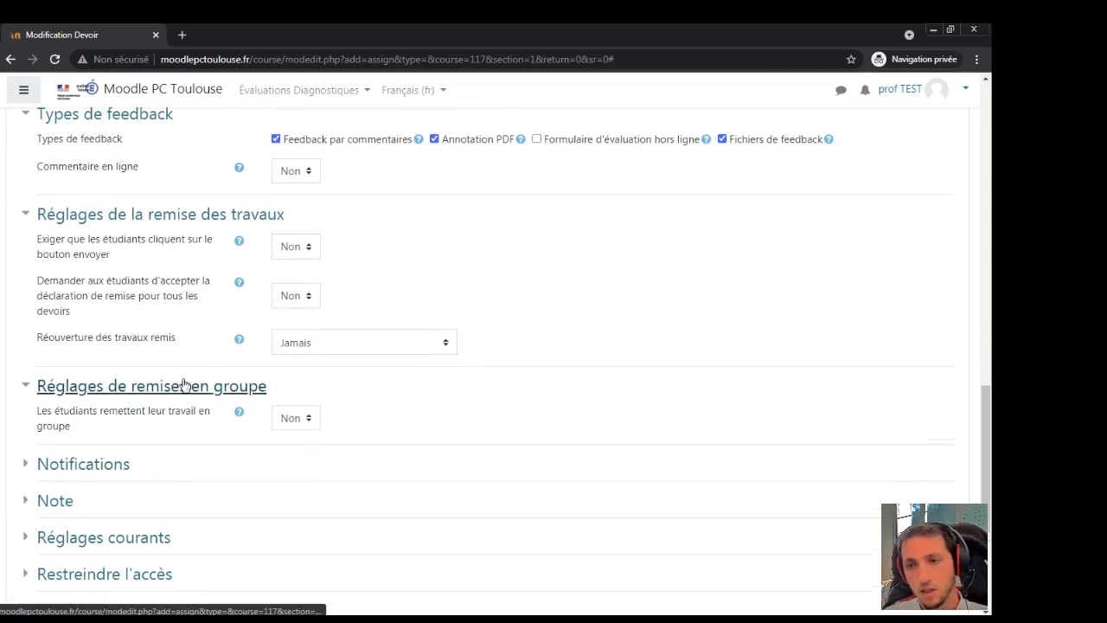
left_click(206, 217)
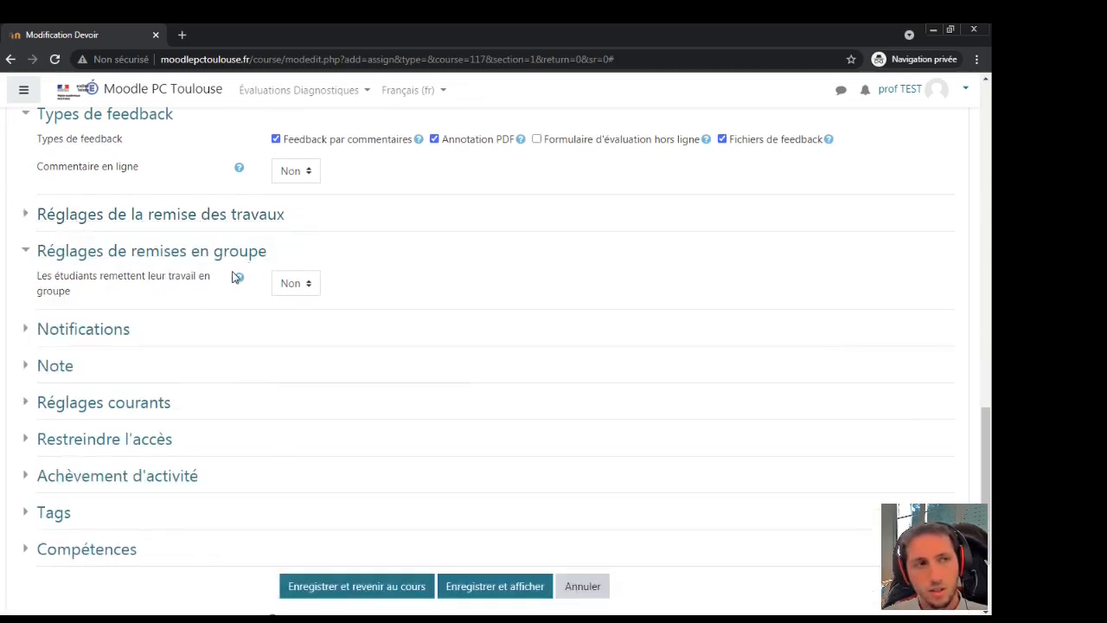
left_click(182, 252)
Expand the grade settings, keep the grade type as Point and set the maximum grade to 20.
left_click(59, 329)
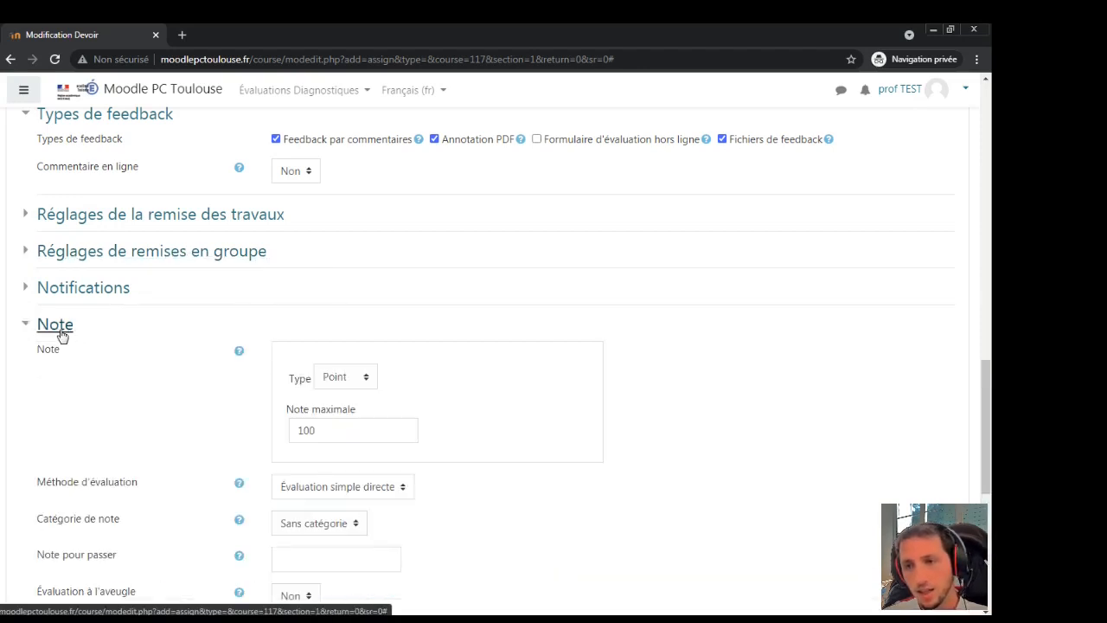
left_click(348, 385)
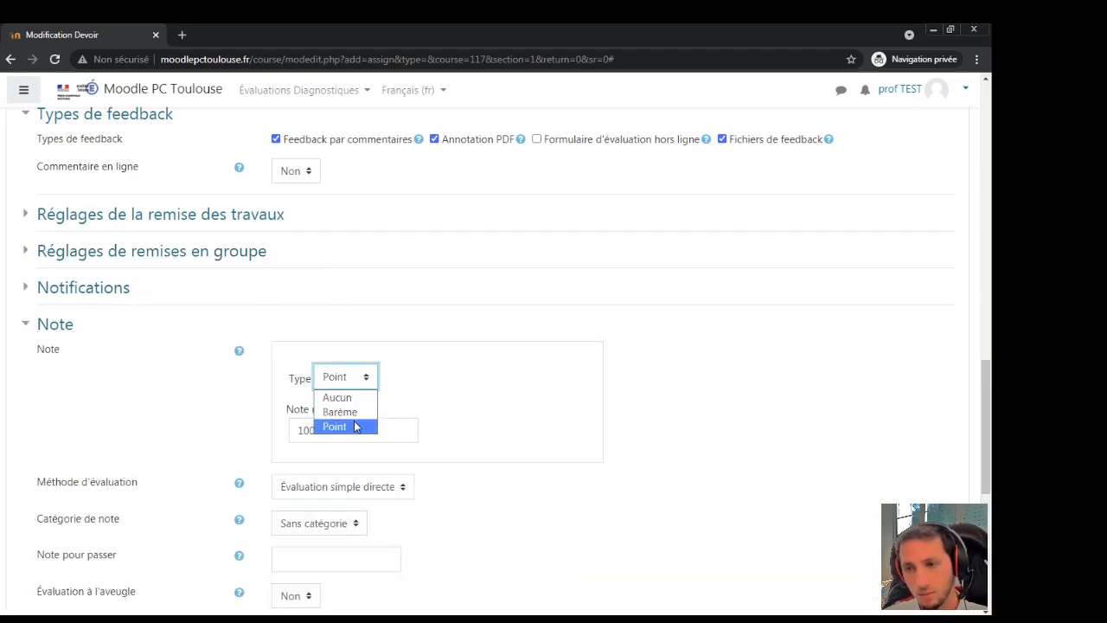
left_click(354, 424)
key("Tab")
type("20")
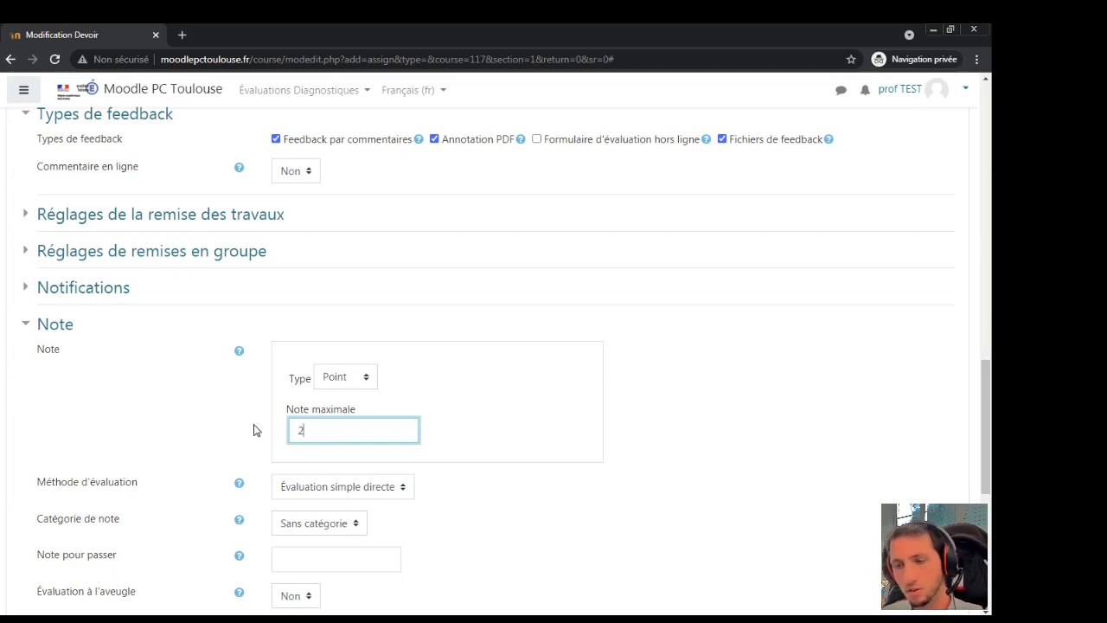
left_click(460, 423)
Examine the available grading methods and grade categories without changing either selection.
left_click(392, 418)
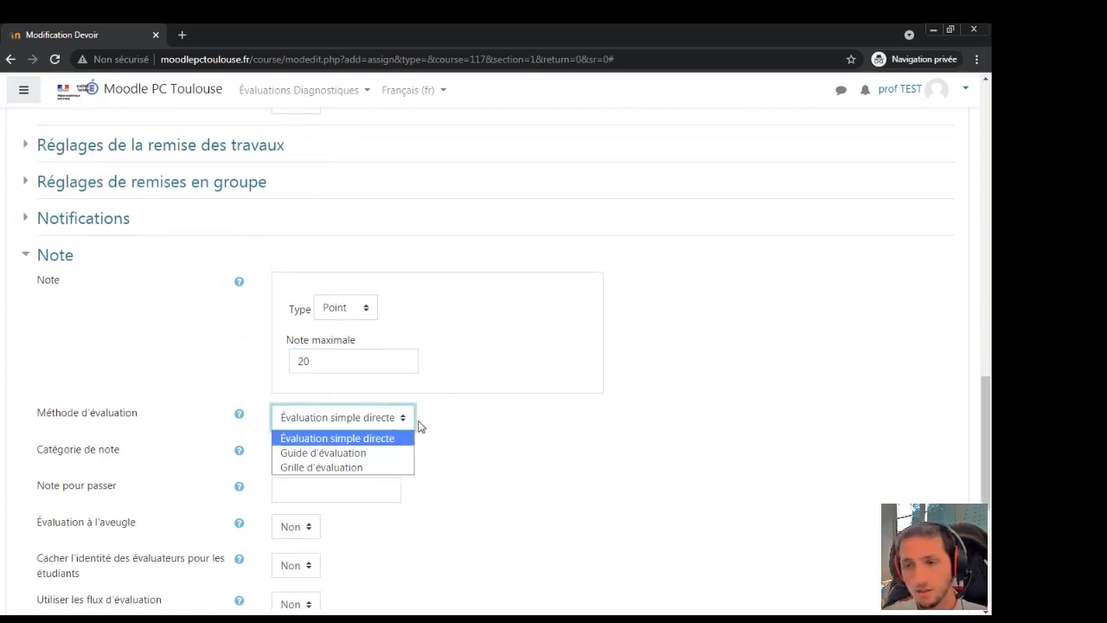
scroll(441, 416, "down", 1)
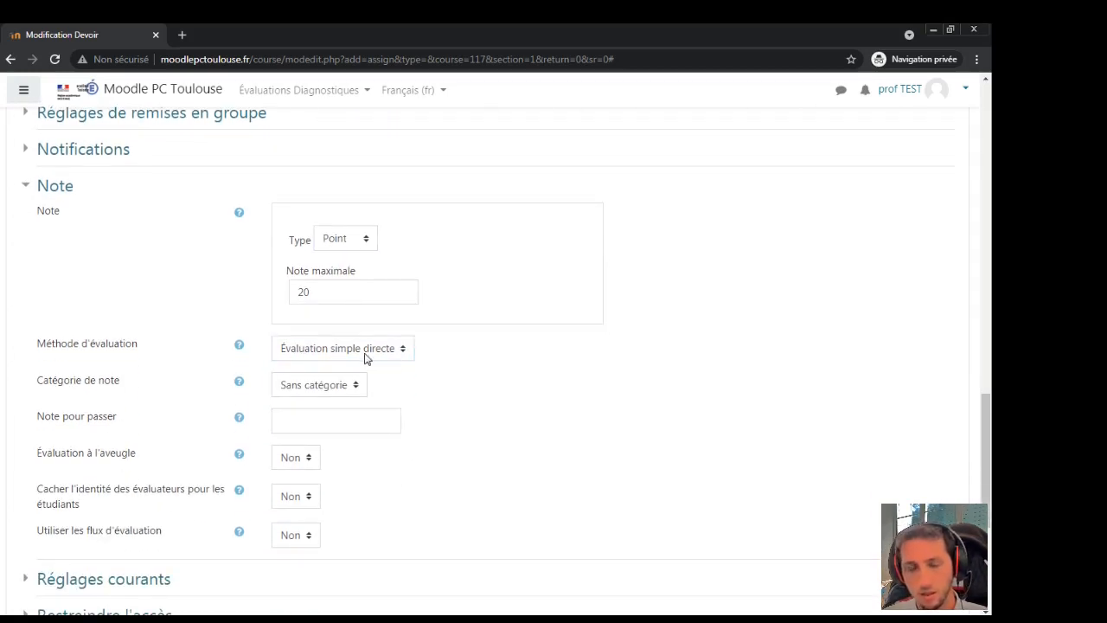
left_click(364, 358)
left_click(396, 364)
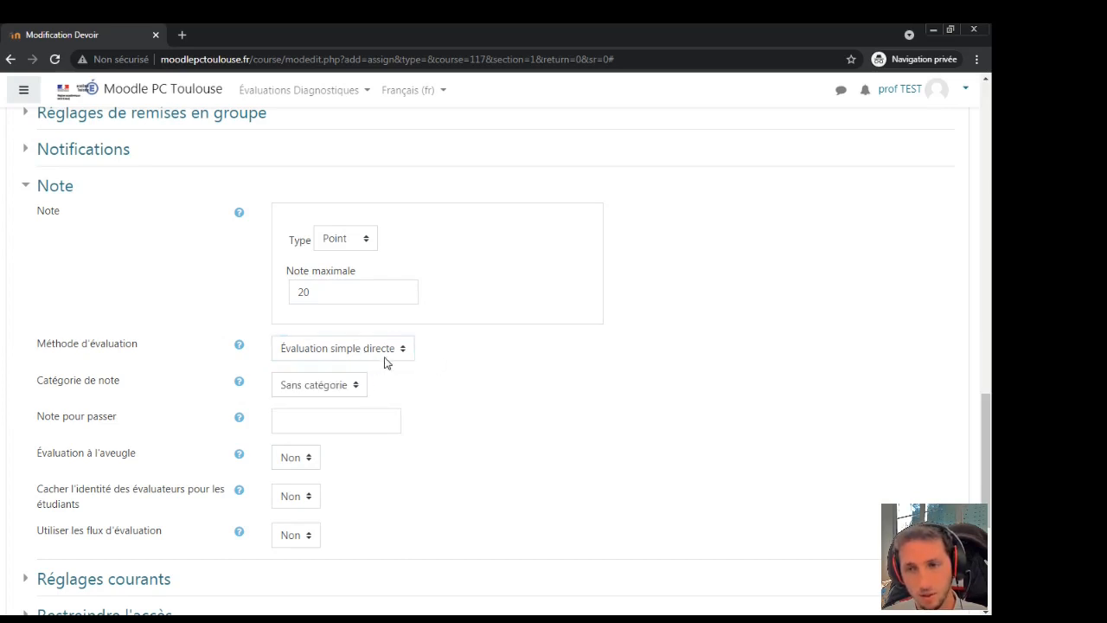
left_click(355, 386)
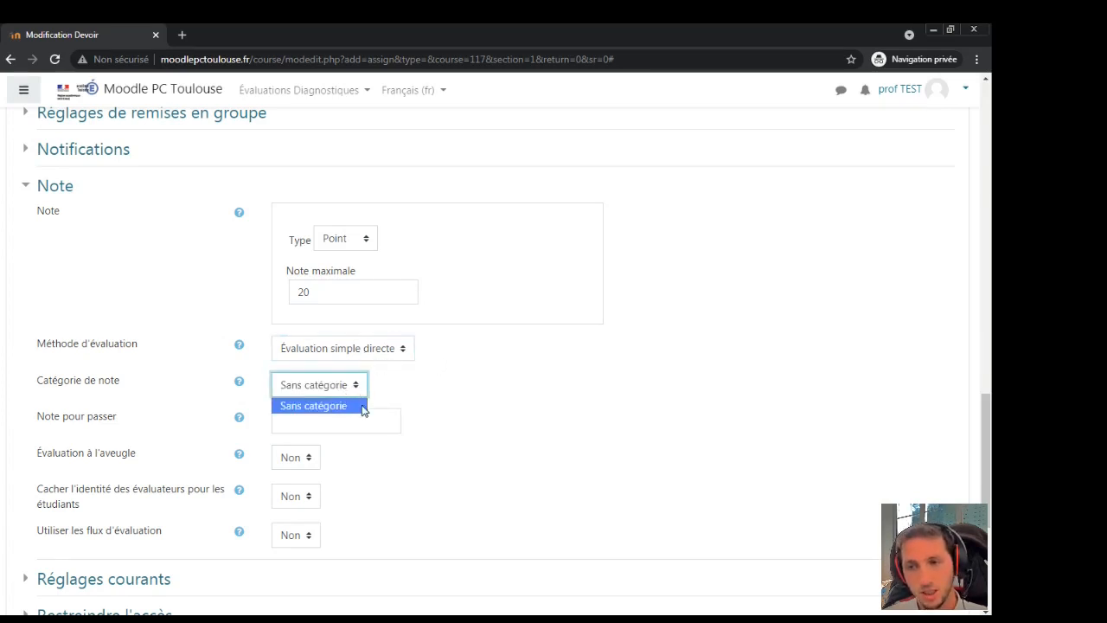
left_click(353, 386)
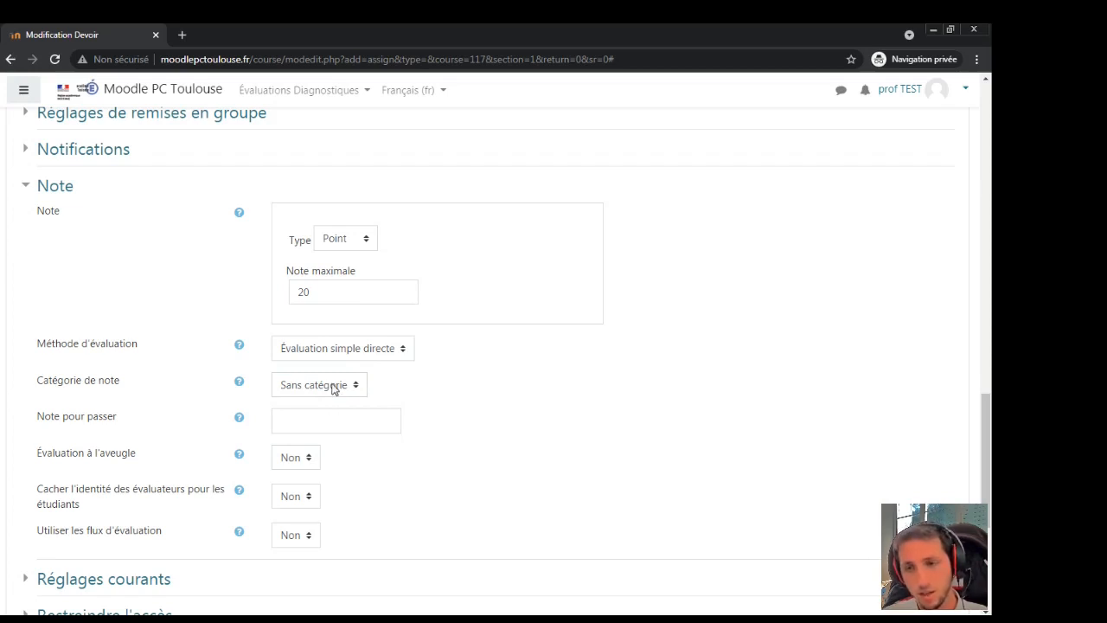
Set the grade to pass to 10.
left_click(283, 414)
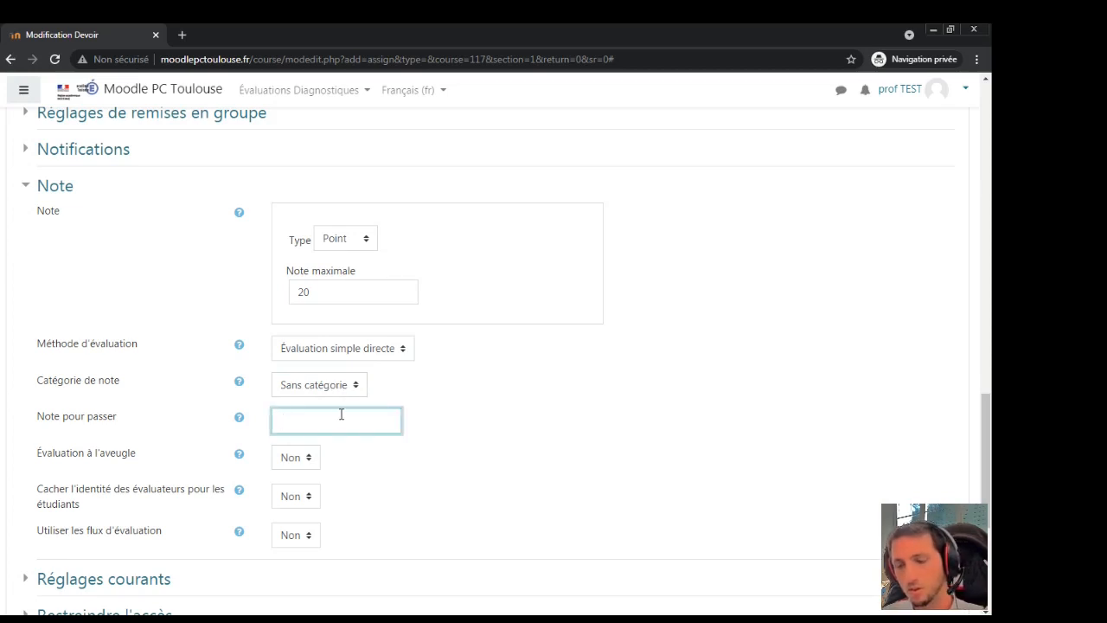
left_click(466, 422)
scroll(260, 398, "down", 1)
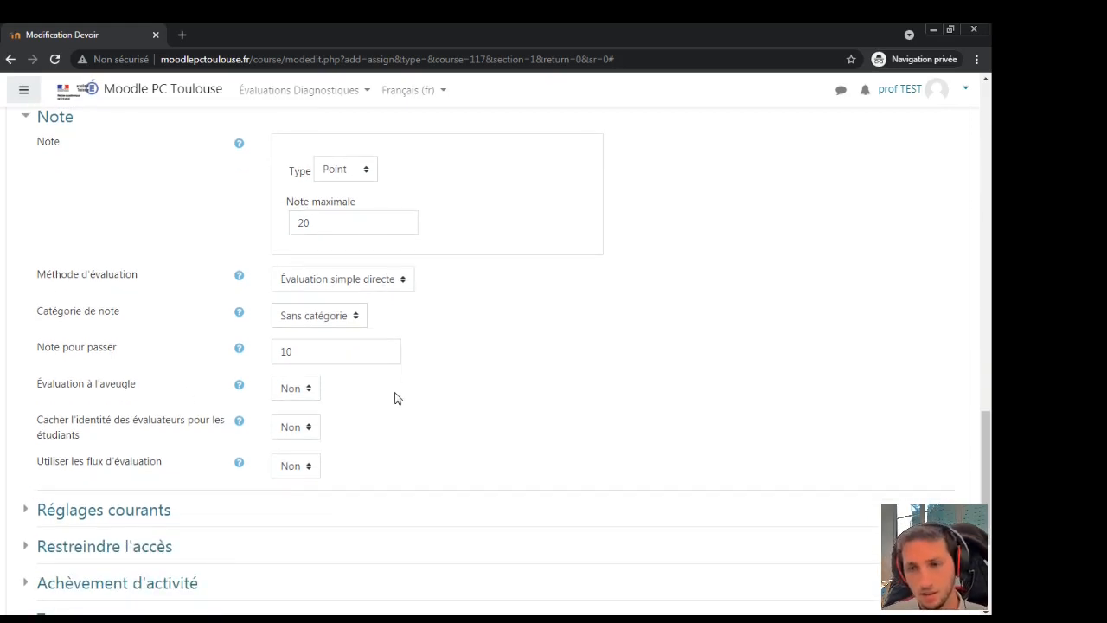
Save the TP 1 assignment and display it.
scroll(394, 398, "down", 2)
scroll(489, 399, "up", 1)
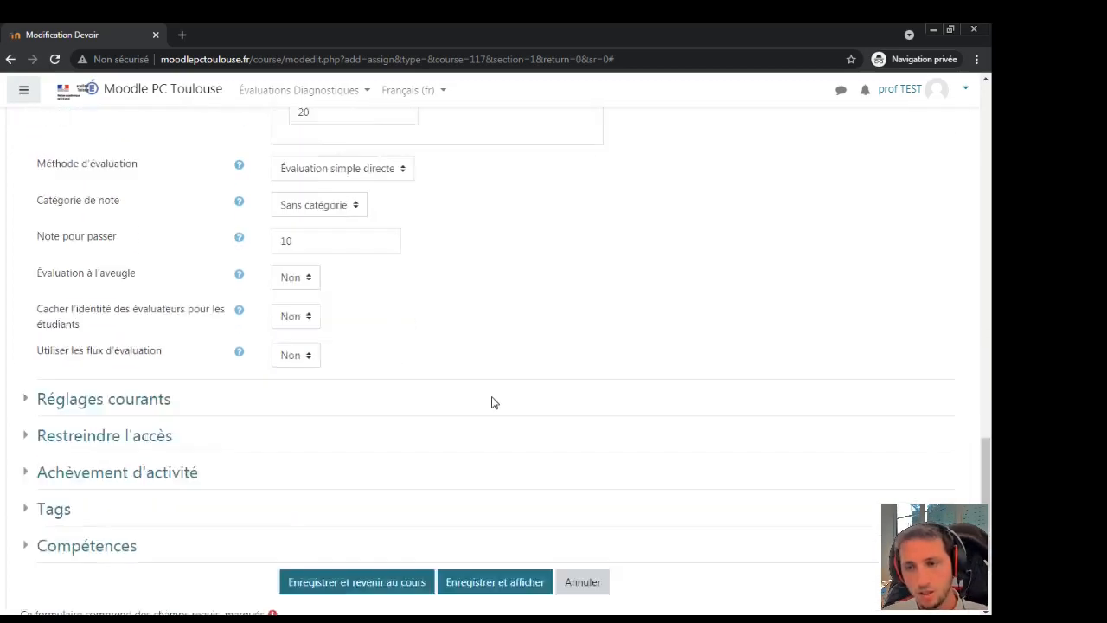
scroll(492, 401, "down", 2)
left_click(495, 485)
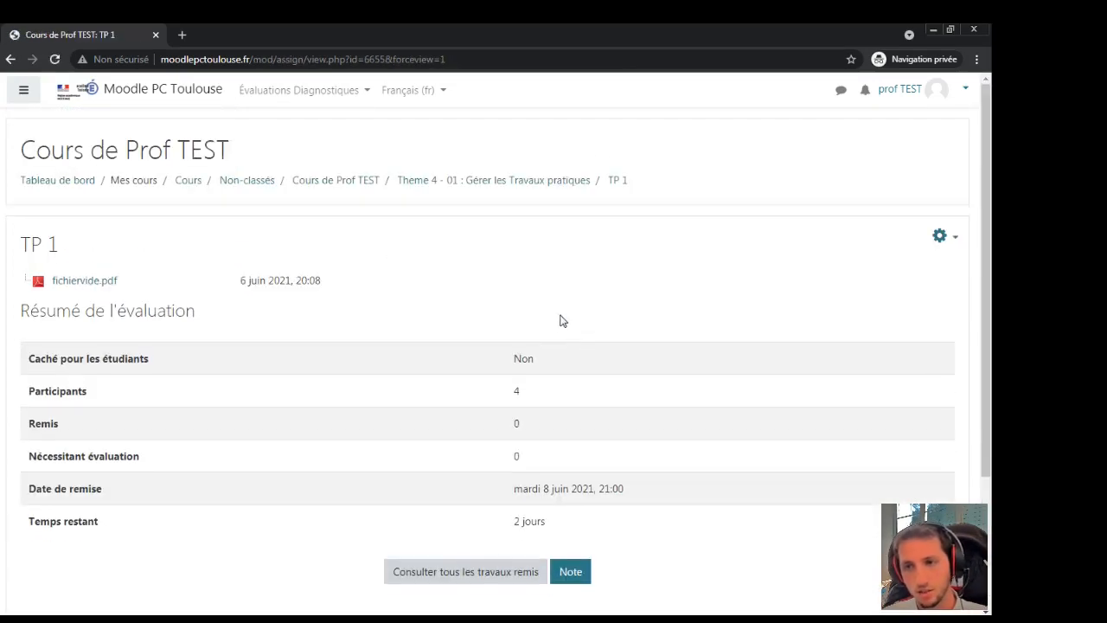
Review the TP 1 grading summary and open the list of all submitted work to examine the student table.
scroll(515, 471, "down", 1)
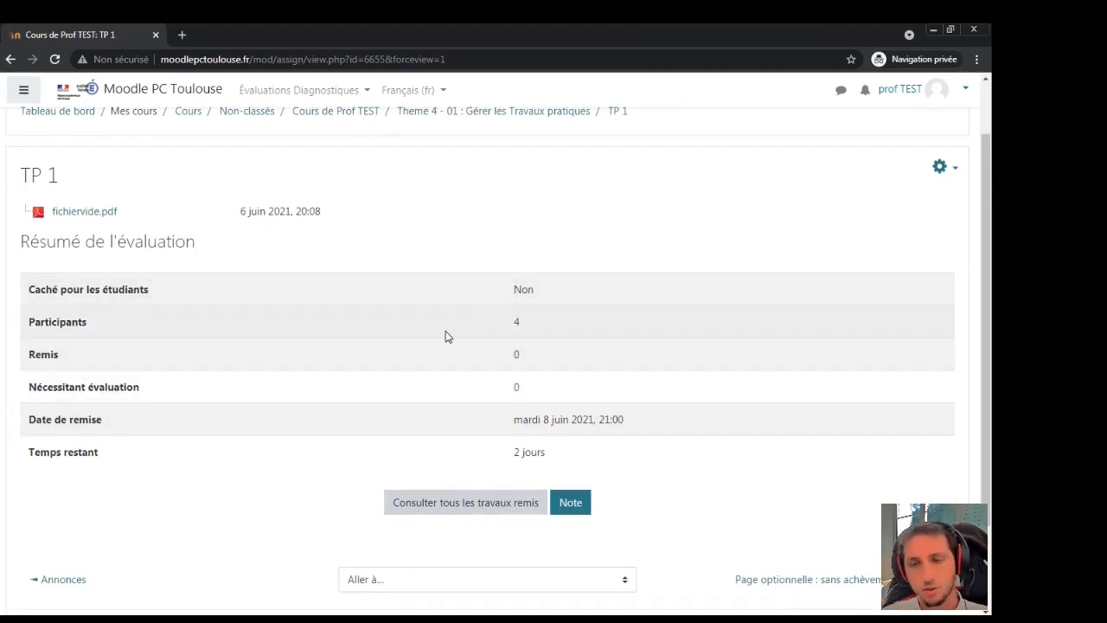
left_click_drag(546, 317, 50, 322)
left_click(329, 346)
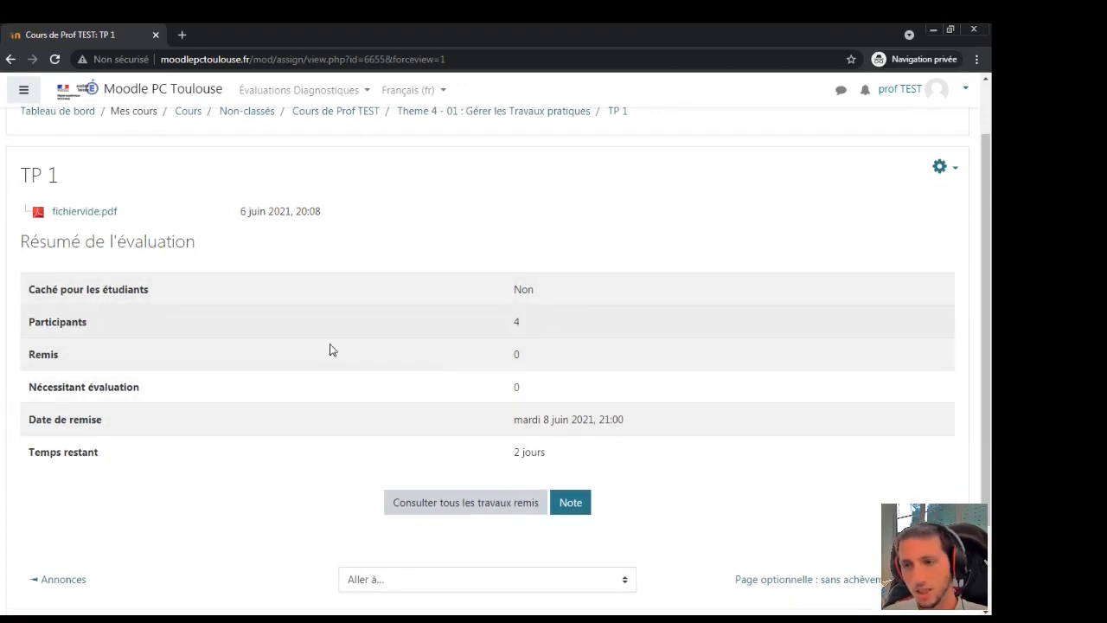
left_click(463, 502)
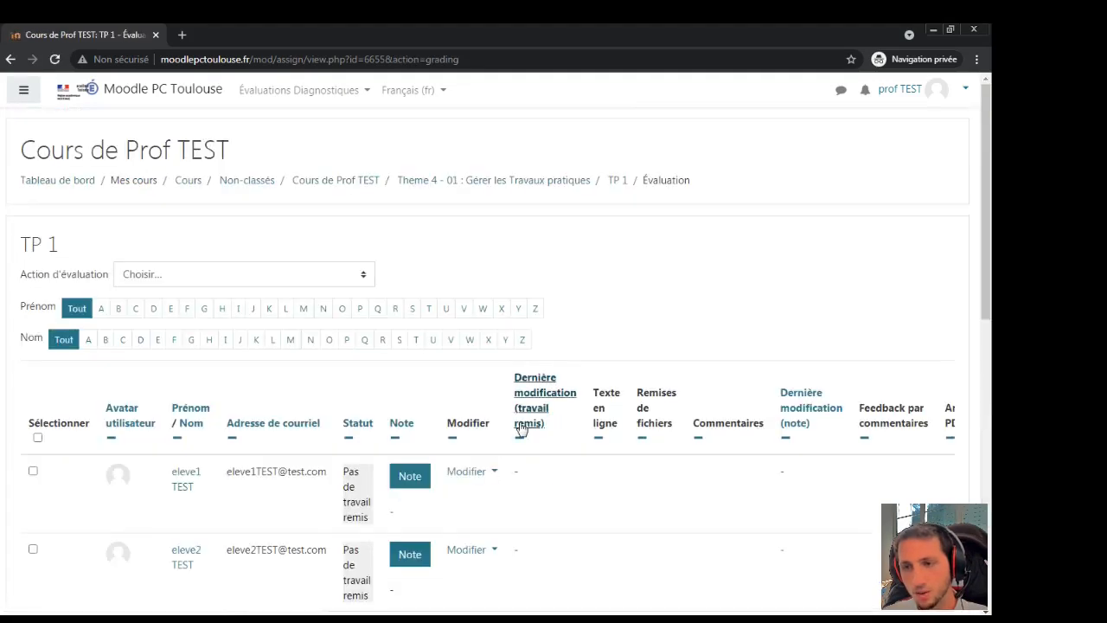
scroll(465, 513, "down", 1)
scroll(306, 396, "down", 1)
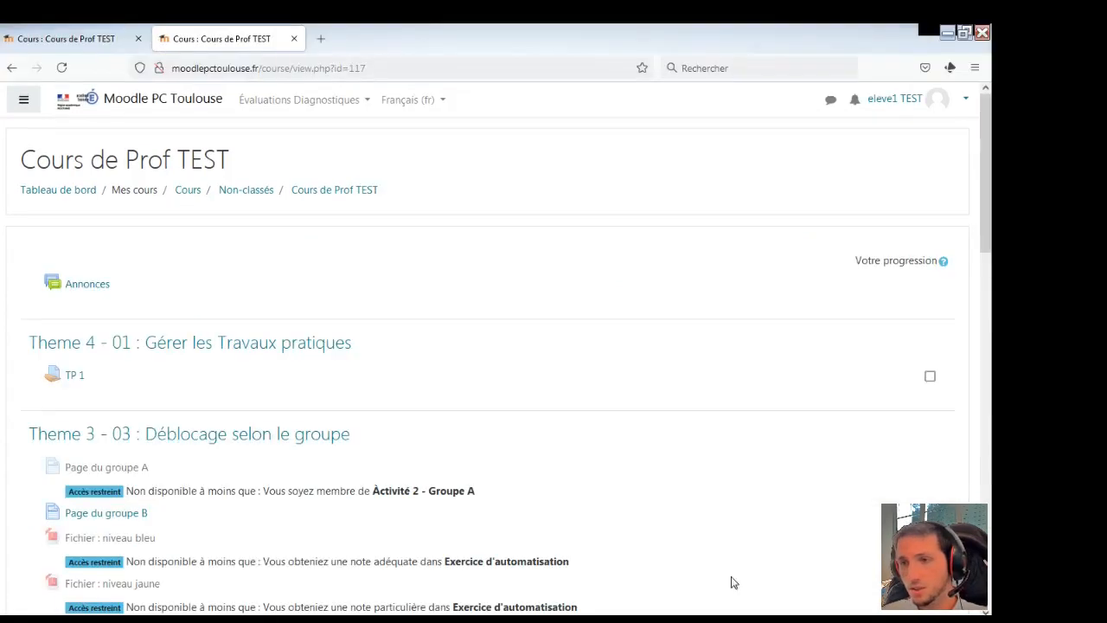
In the student's Firefox session, reload the course, open TP 1 and download the attached fichiervide.pdf.
left_click(357, 188)
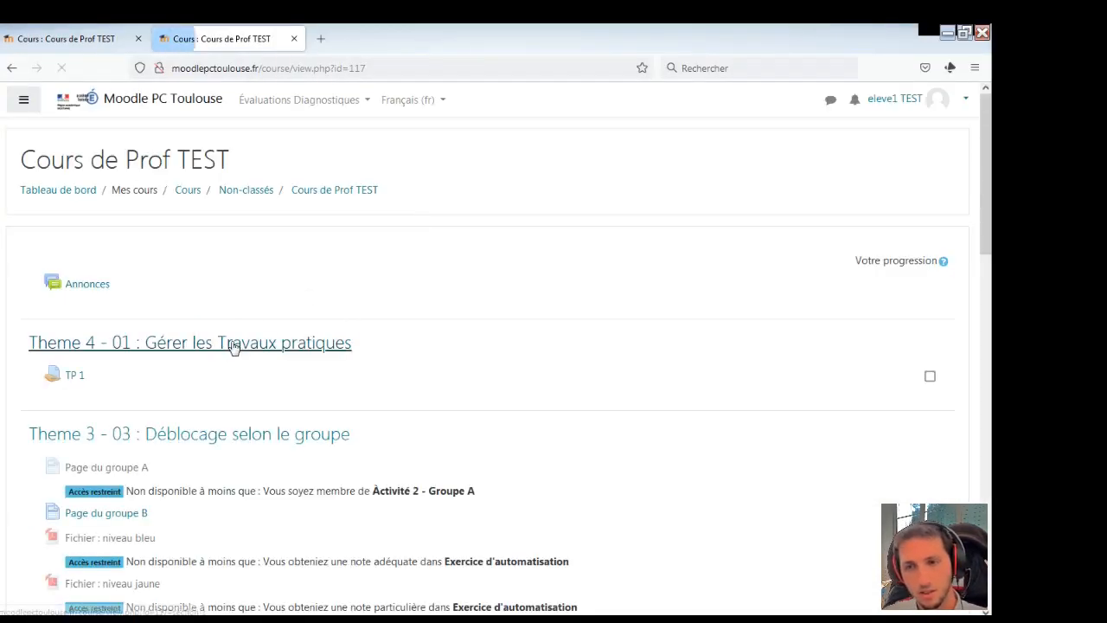
left_click(71, 381)
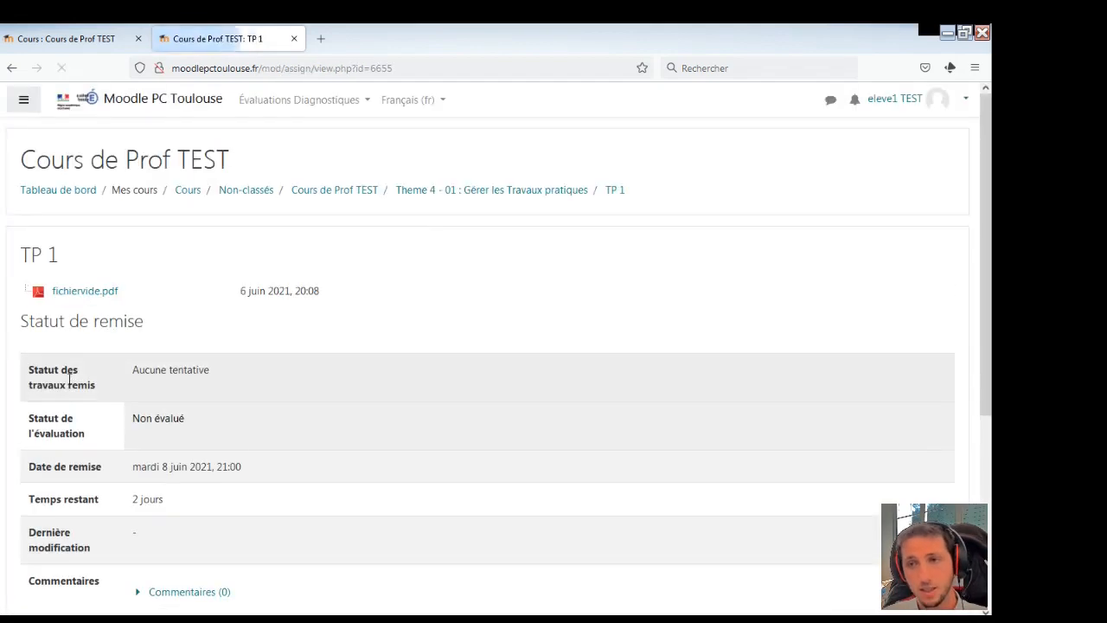
left_click(102, 294)
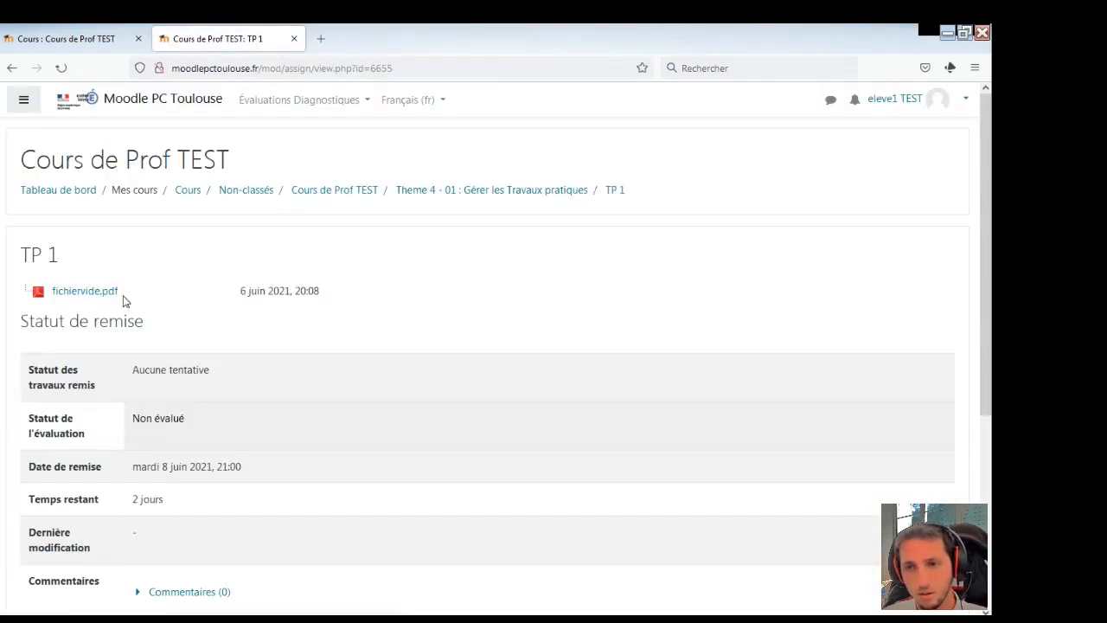
scroll(164, 299, "down", 1)
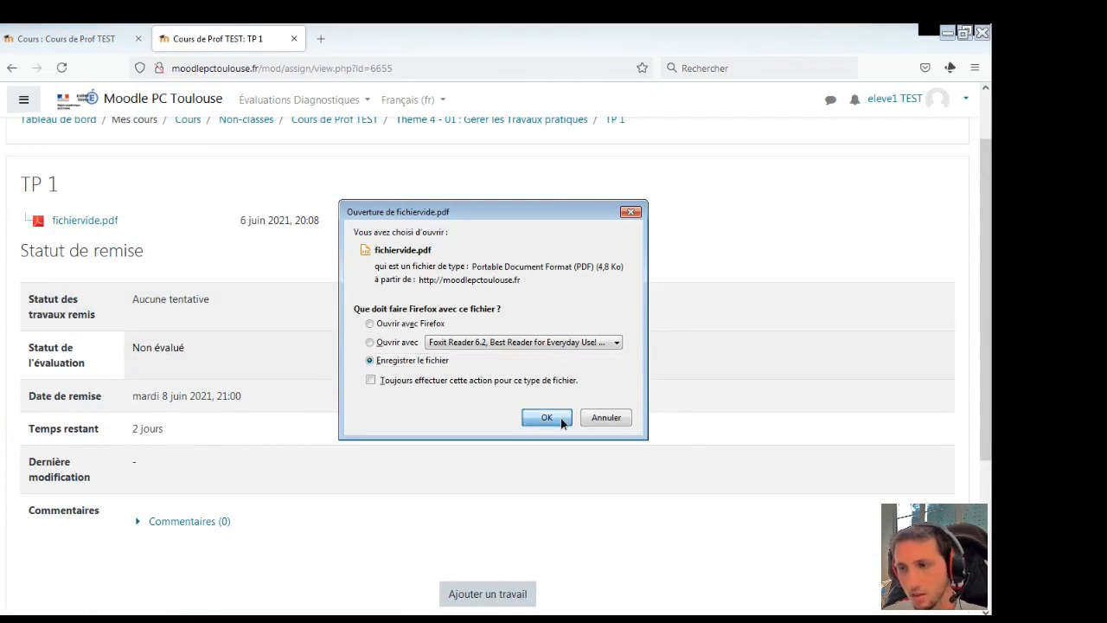
left_click(547, 418)
Check the submission status as the student, start adding a submission and place the cursor in the online text field.
scroll(157, 236, "down", 2)
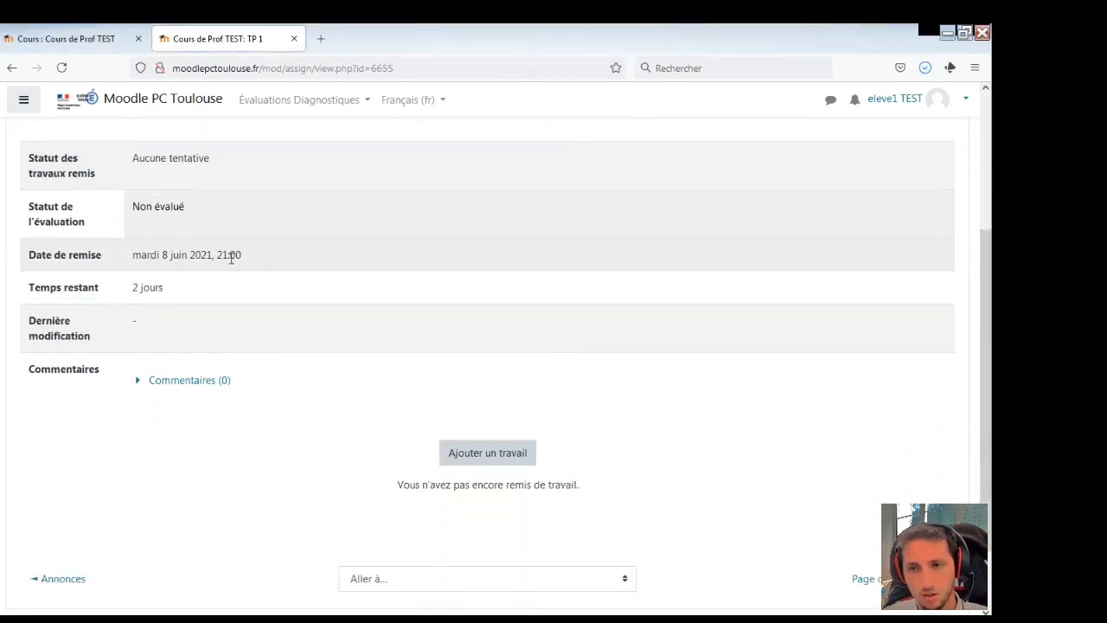
scroll(311, 343, "up", 2)
scroll(398, 459, "down", 2)
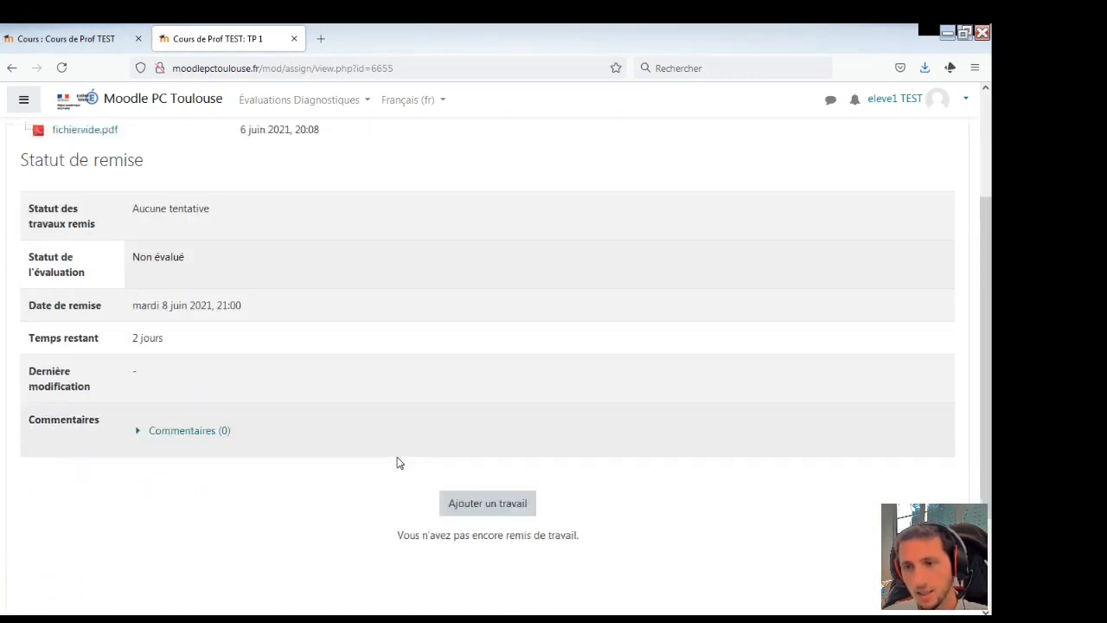
left_click(490, 459)
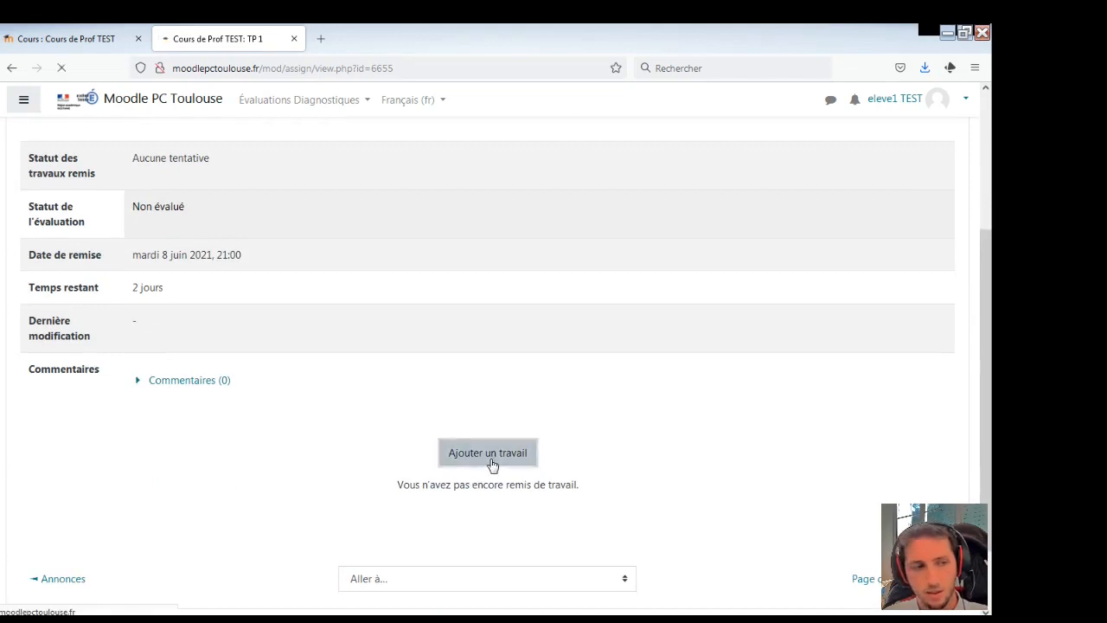
scroll(257, 436, "down", 1)
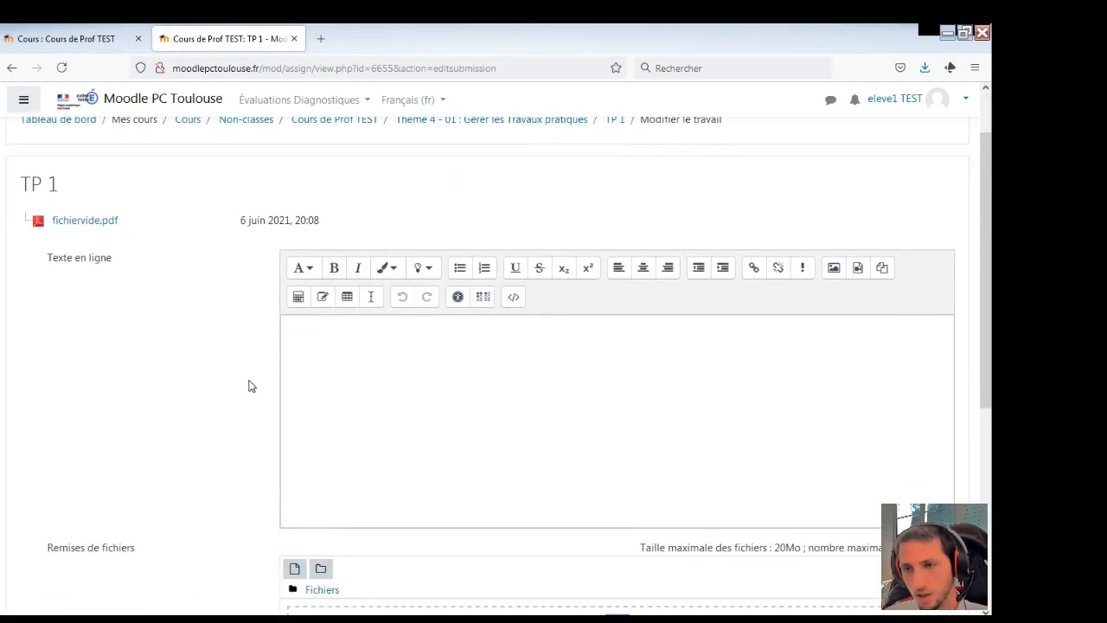
left_click(411, 384)
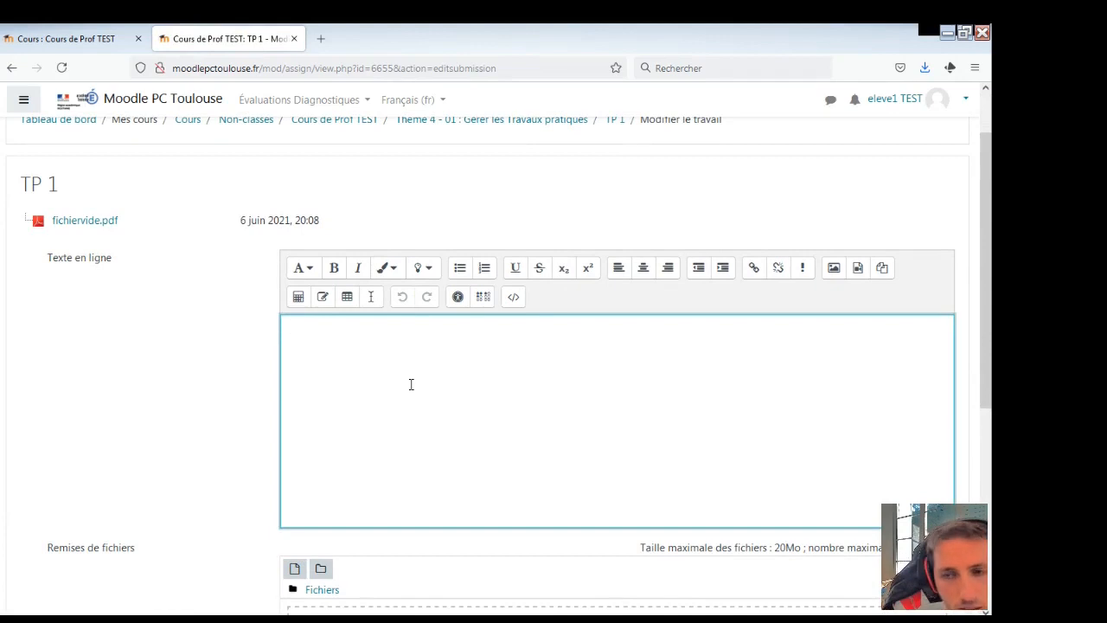
Upload fichiervide.pdf from the fichiers folder of 2021_06_10_Formation_Moodle to the submission's files.
scroll(402, 381, "down", 4)
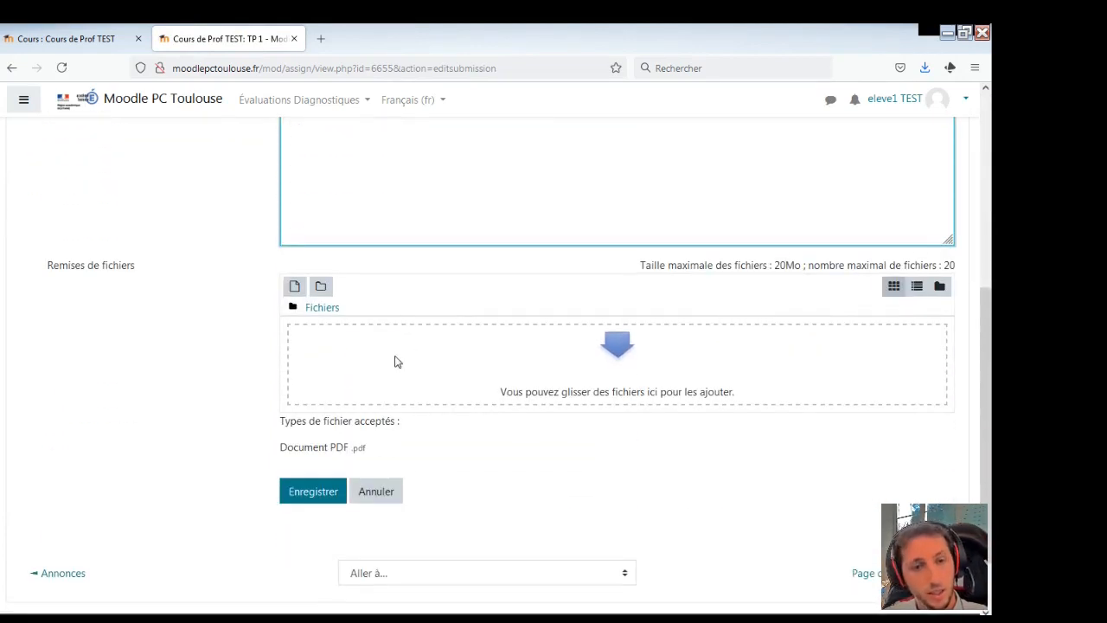
left_click(396, 362)
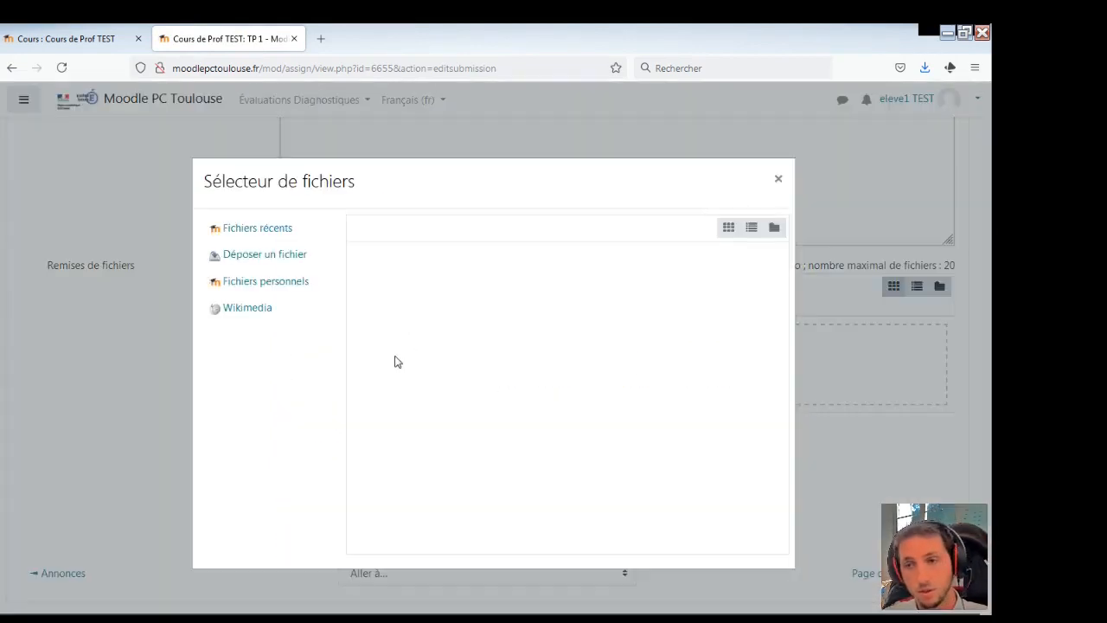
left_click(314, 264)
left_click(385, 298)
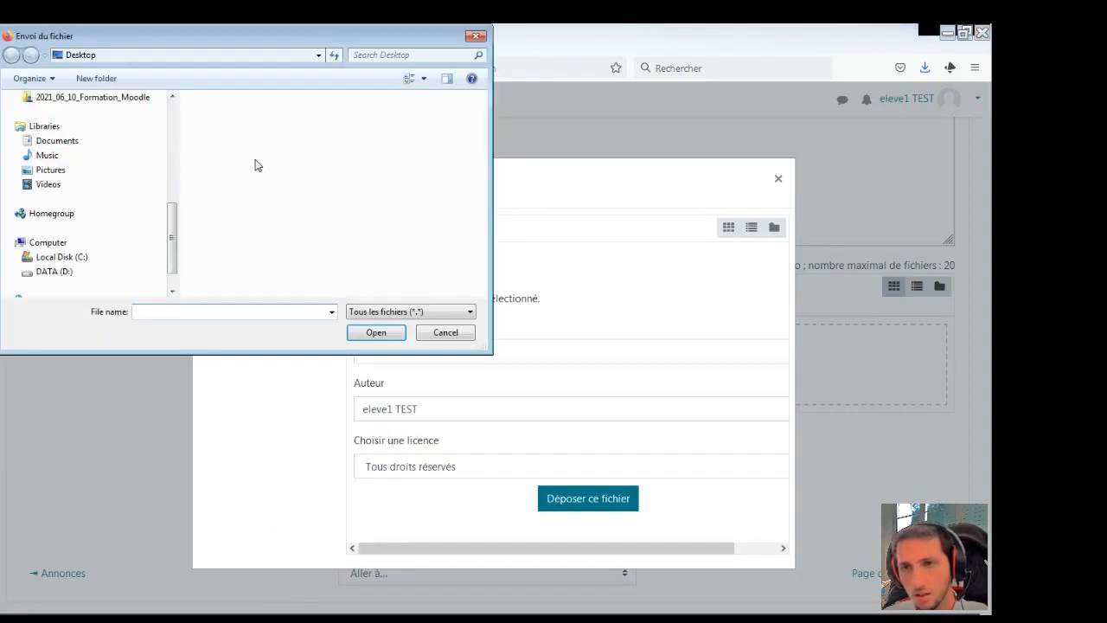
left_click(130, 98)
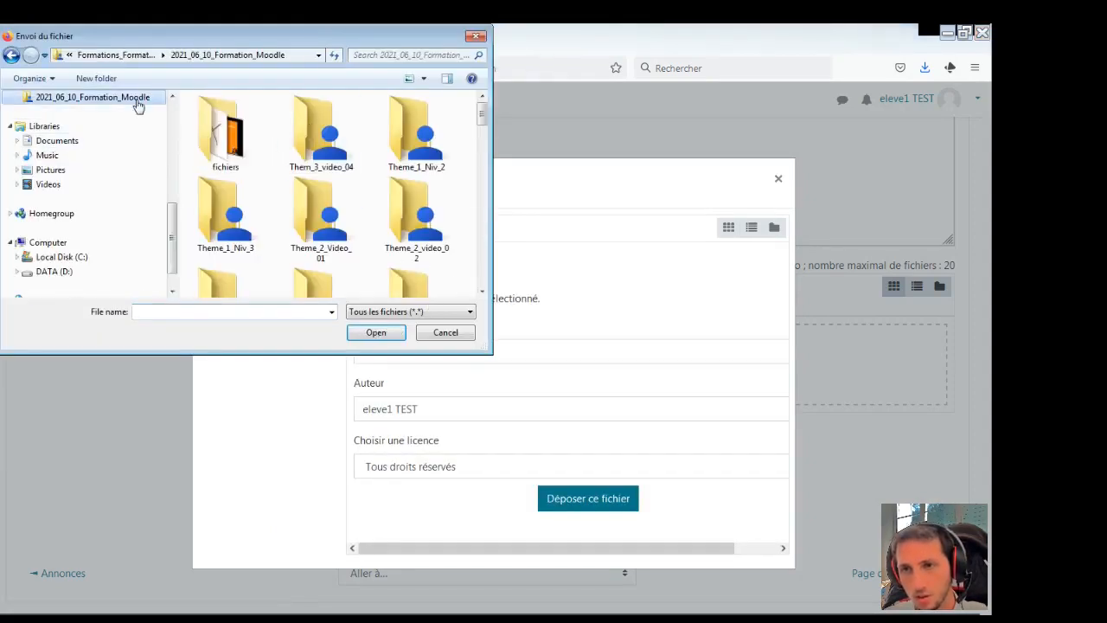
double_click(227, 145)
double_click(231, 119)
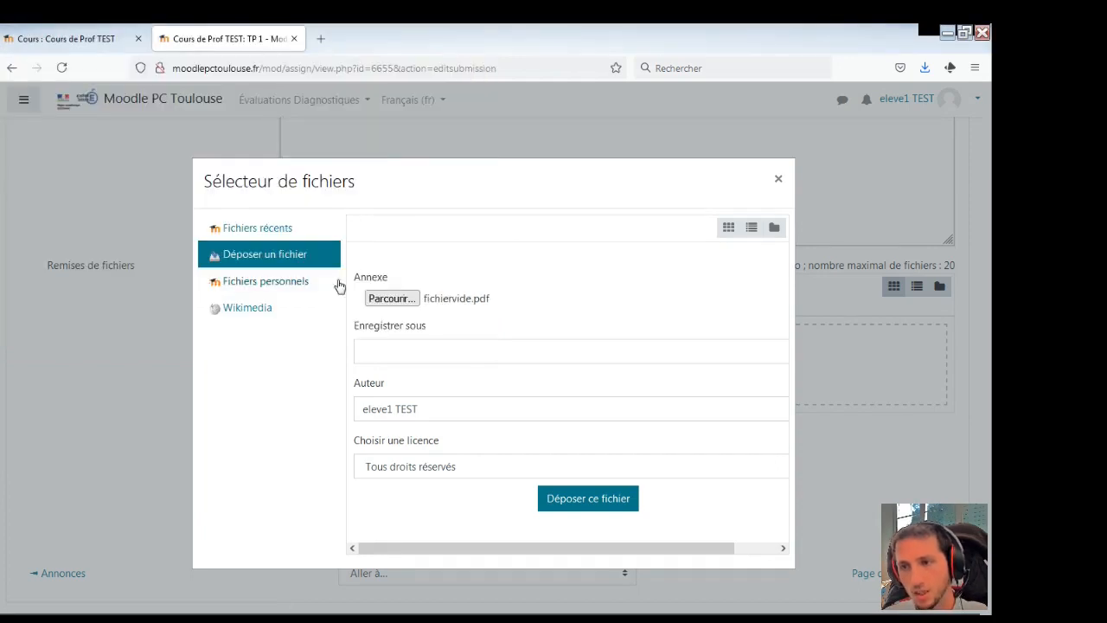
left_click(611, 504)
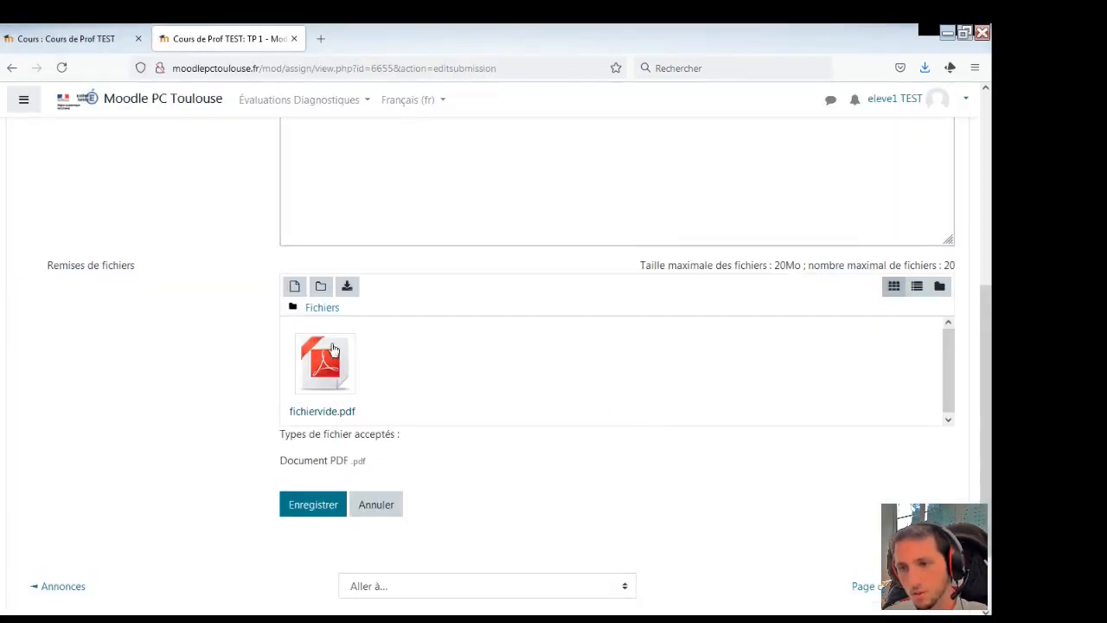
Check the accepted file types, save the student's submission and review the submission status of TP 1.
left_click_drag(276, 462, 395, 467)
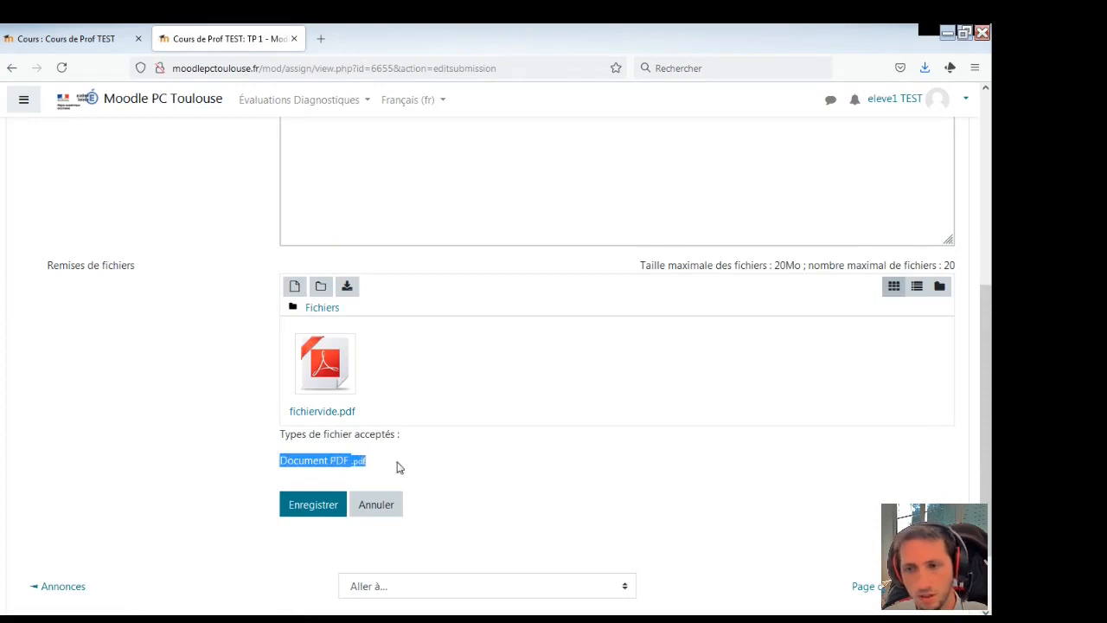
left_click(398, 467)
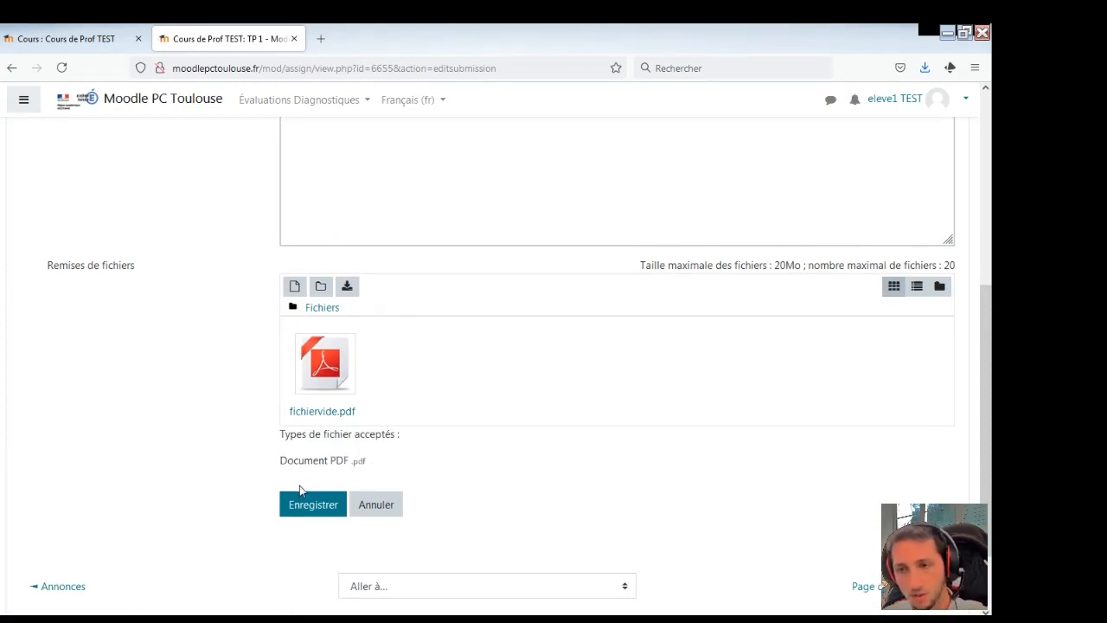
scroll(303, 450, "down", 1)
left_click(317, 434)
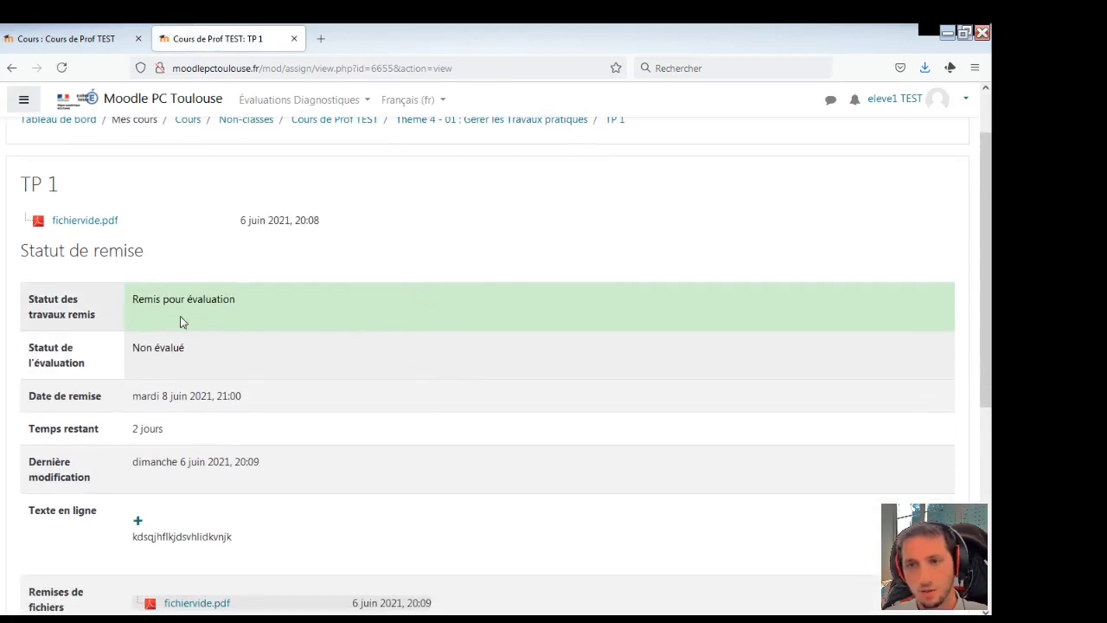
left_click_drag(130, 309, 267, 308)
left_click(232, 322)
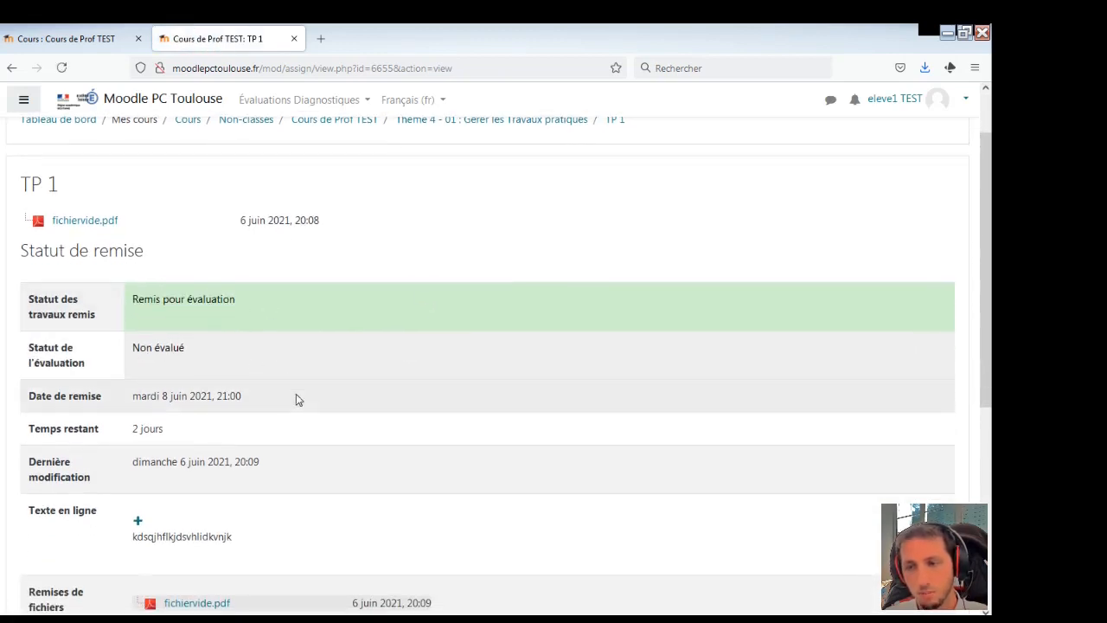
Switch to the teacher's Chrome session, refresh TP 1 and check the submitted and needs-grading counts in the grading summary.
left_click(406, 619)
left_click(390, 577)
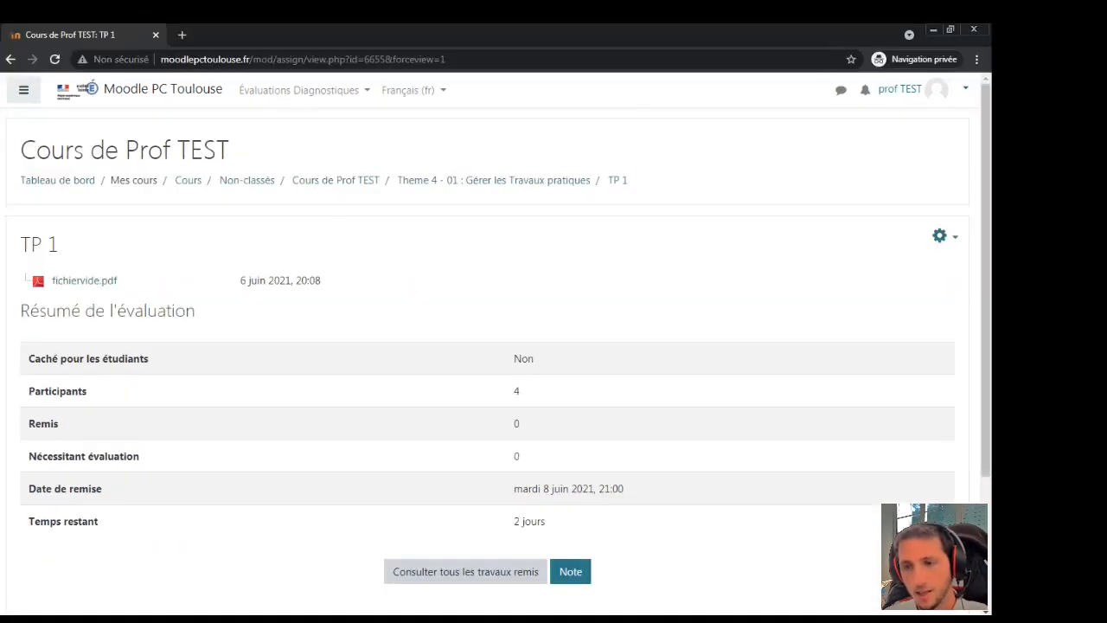
key("F5")
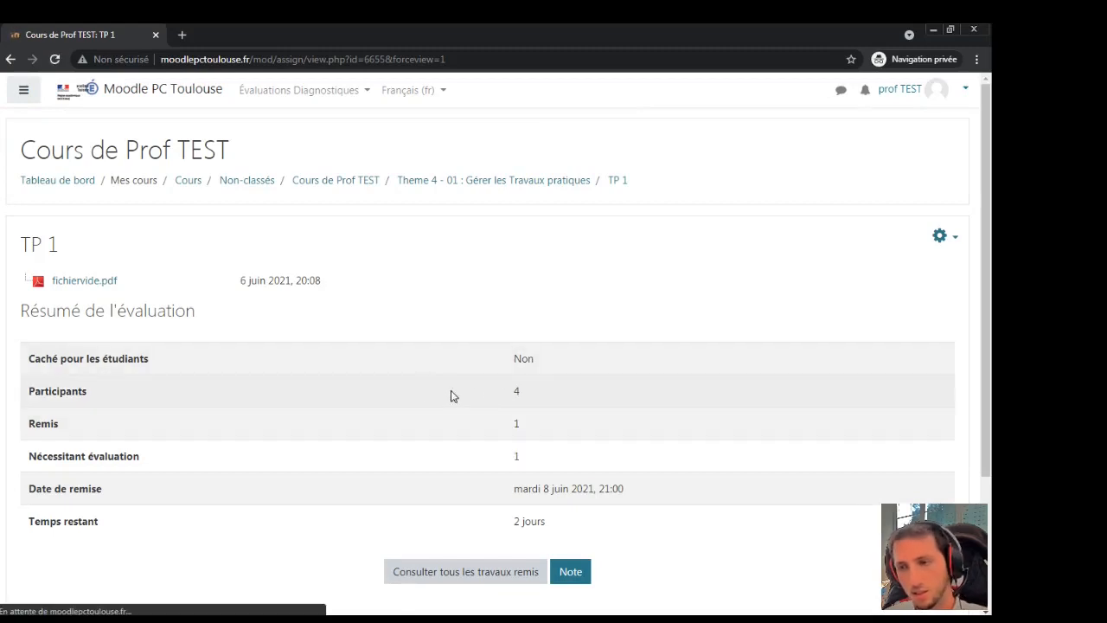
left_click_drag(561, 425, 38, 426)
left_click(38, 427)
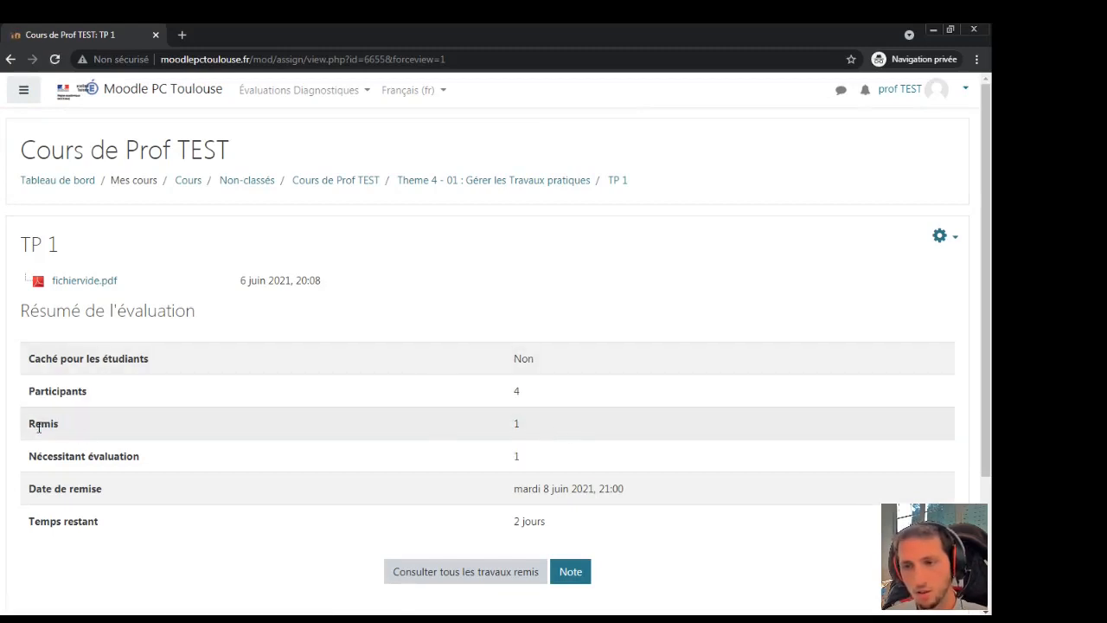
left_click_drag(138, 464, 54, 456)
left_click(53, 456)
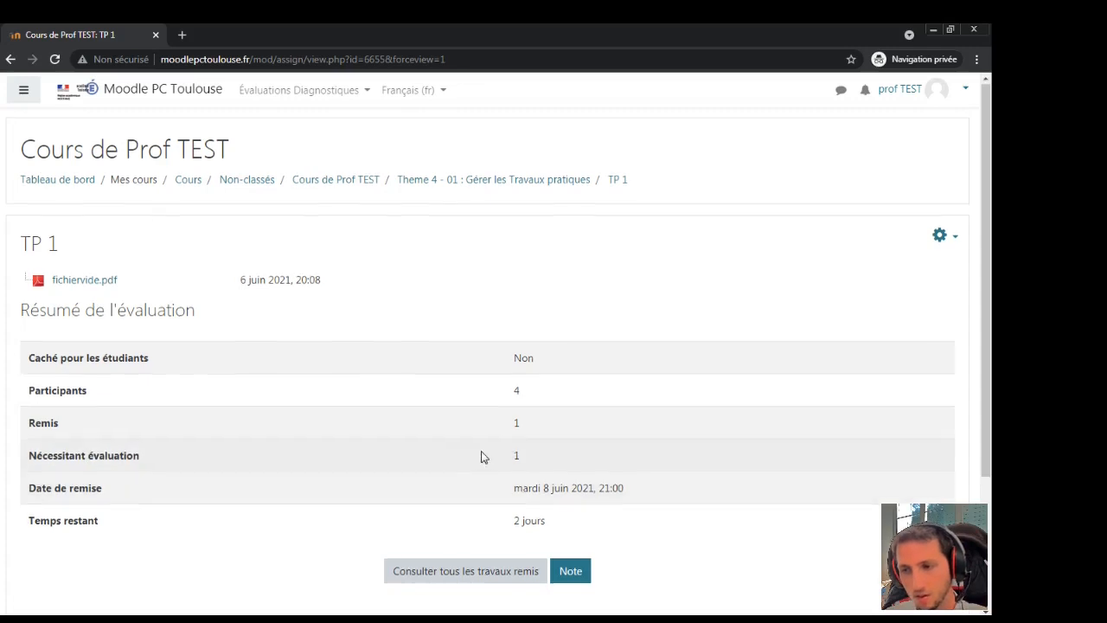
Open the list of all submitted work for TP 1 and start grading the first student's submission.
scroll(482, 455, "down", 2)
left_click(464, 439)
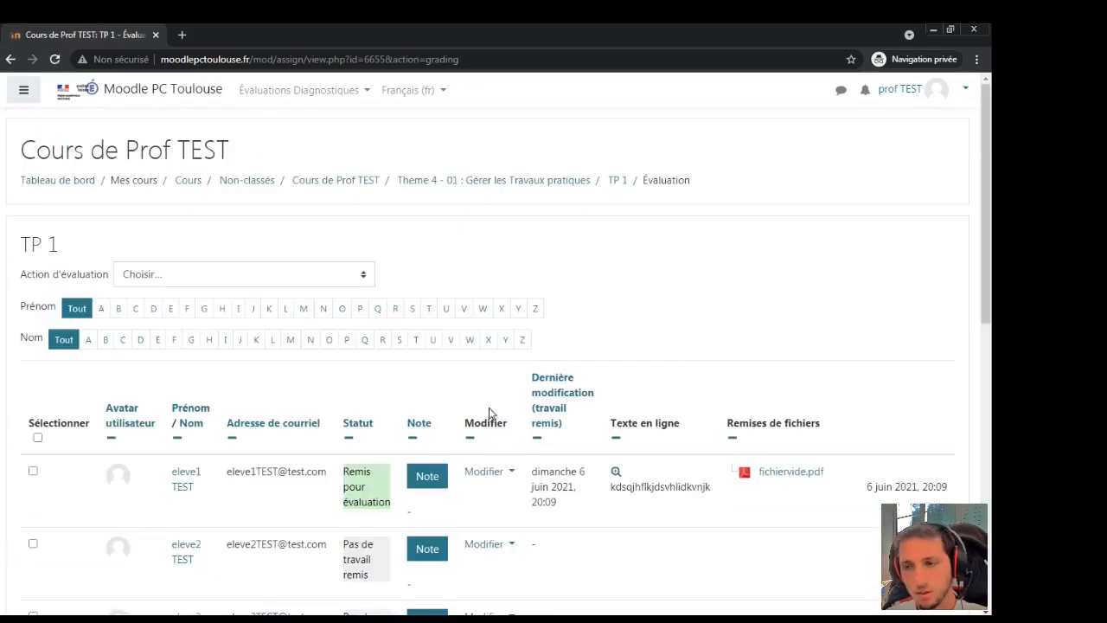
scroll(482, 336, "down", 1)
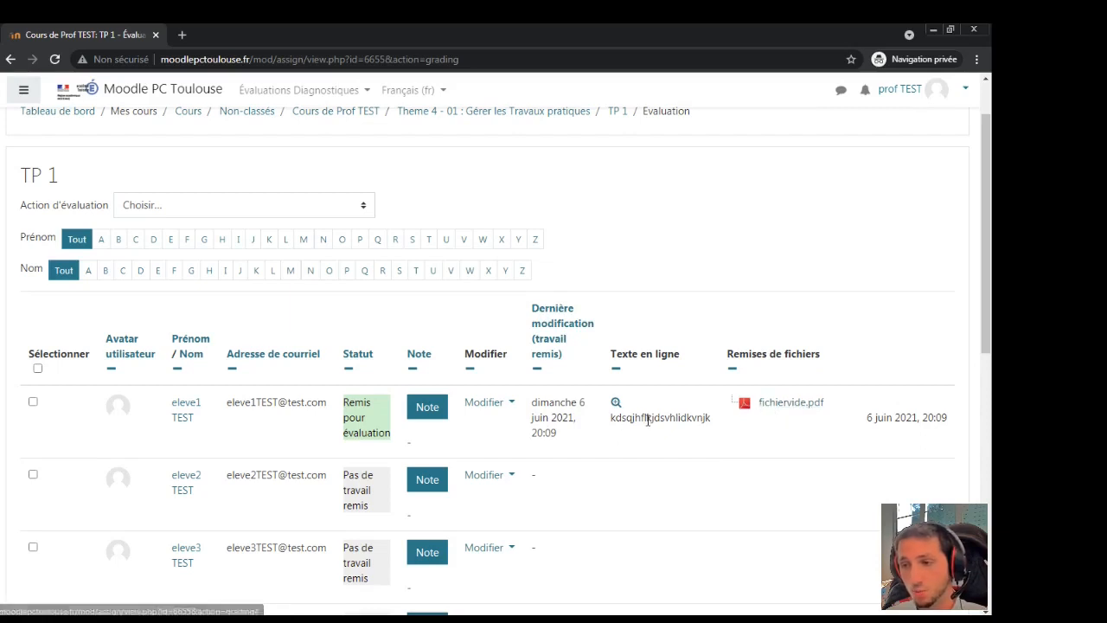
left_click(427, 407)
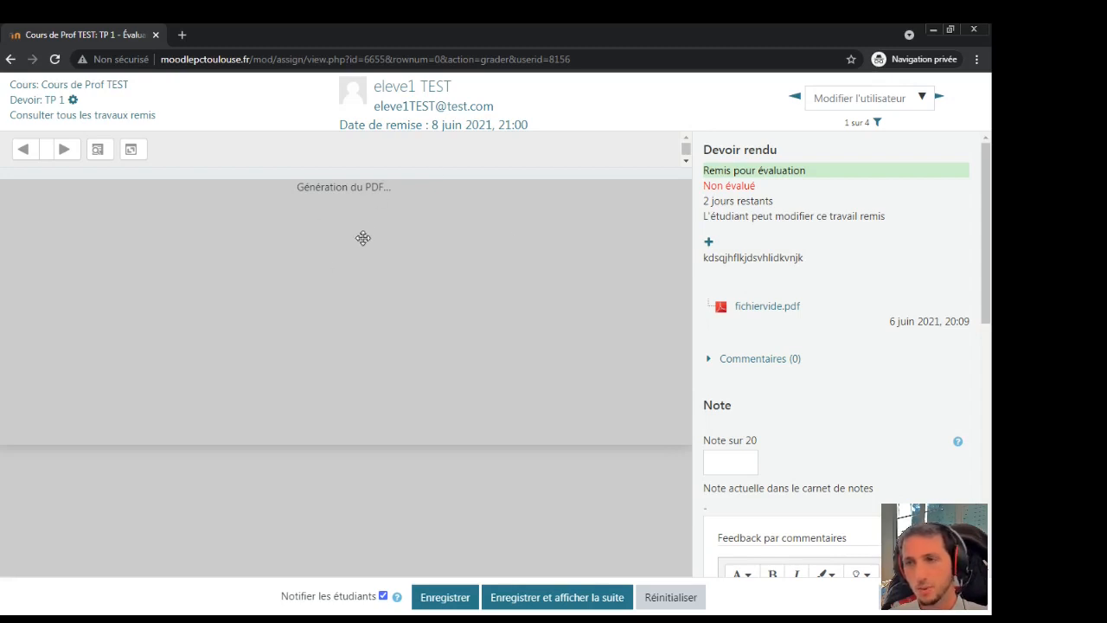
Examine both pages of the submitted work in the annotation viewer and return to page 1.
scroll(195, 255, "down", 3)
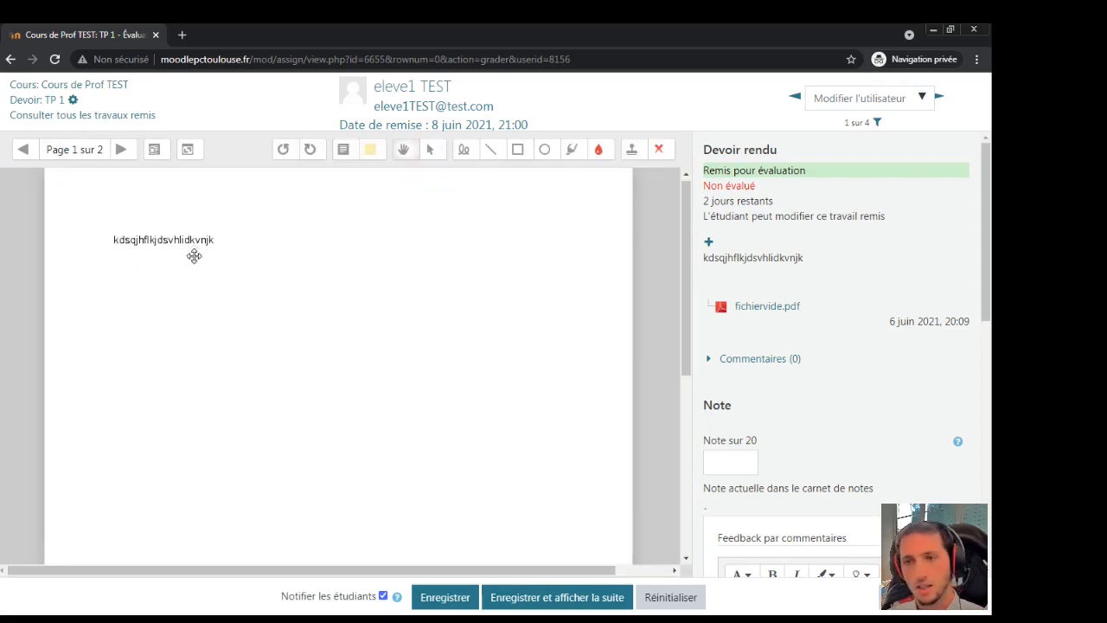
scroll(216, 275, "up", 3)
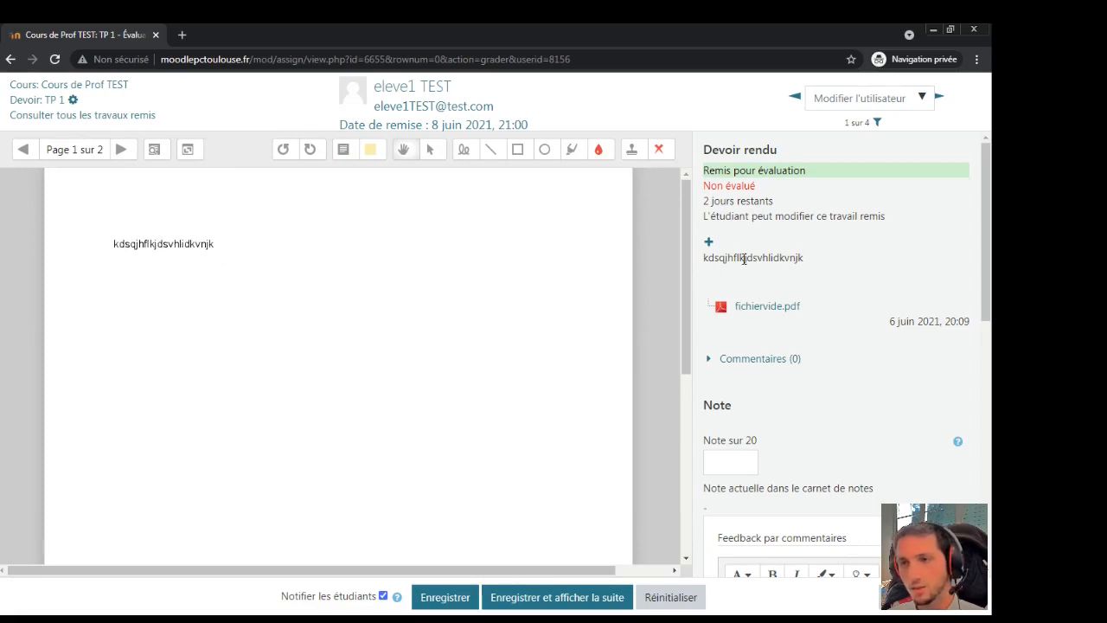
left_click(121, 149)
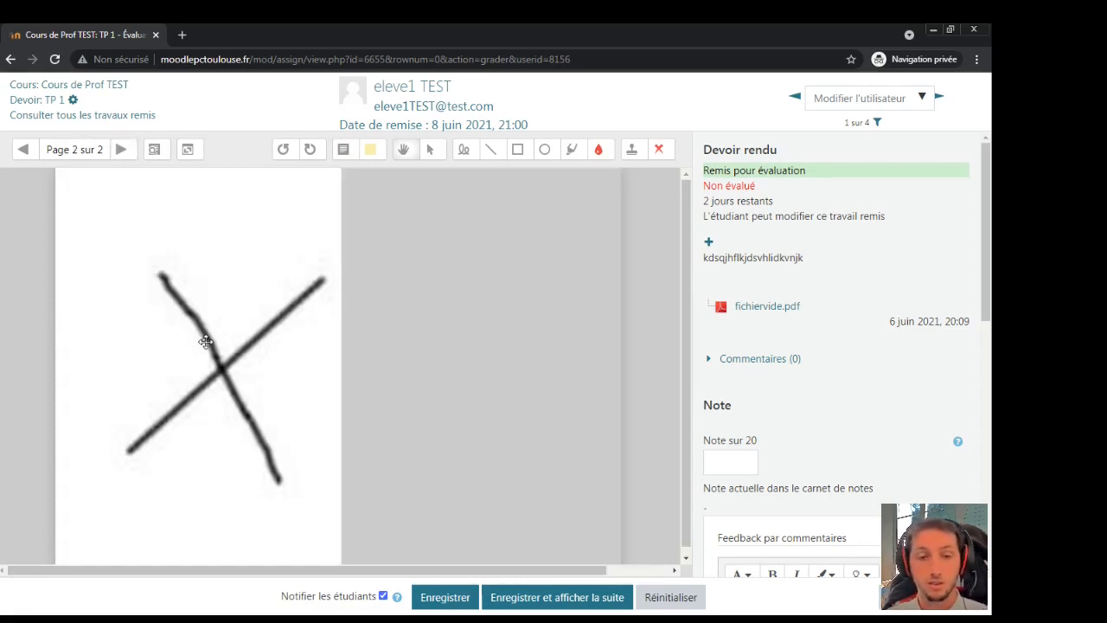
left_click(24, 149)
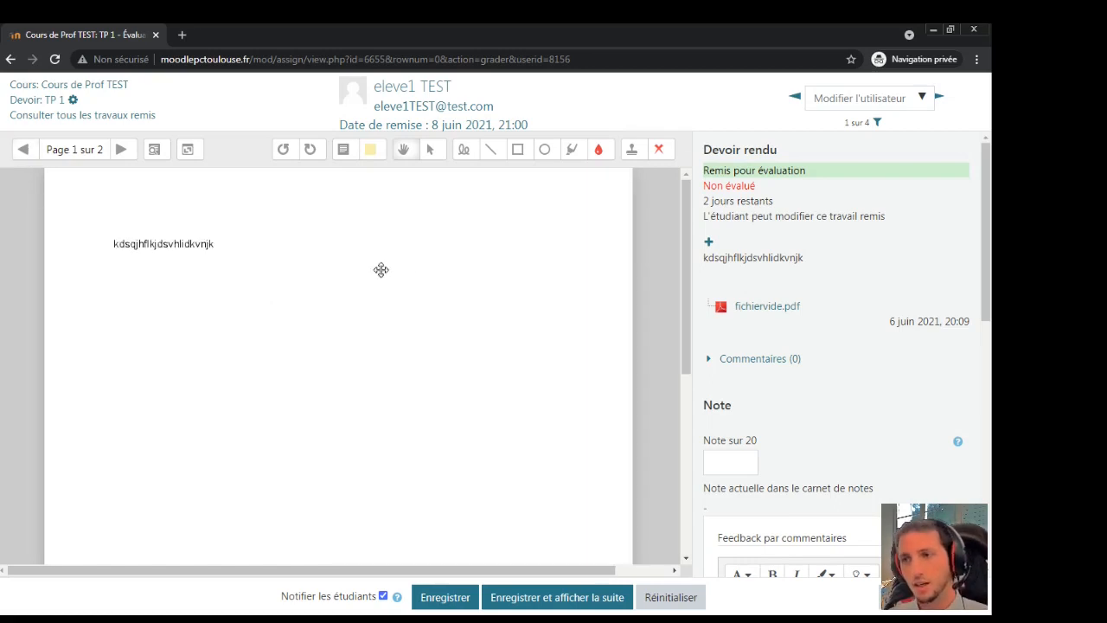
Stamp page 1 with a green tick beside the text, a red cross below it and a yellow smiley between them.
left_click(660, 149)
left_click(660, 251)
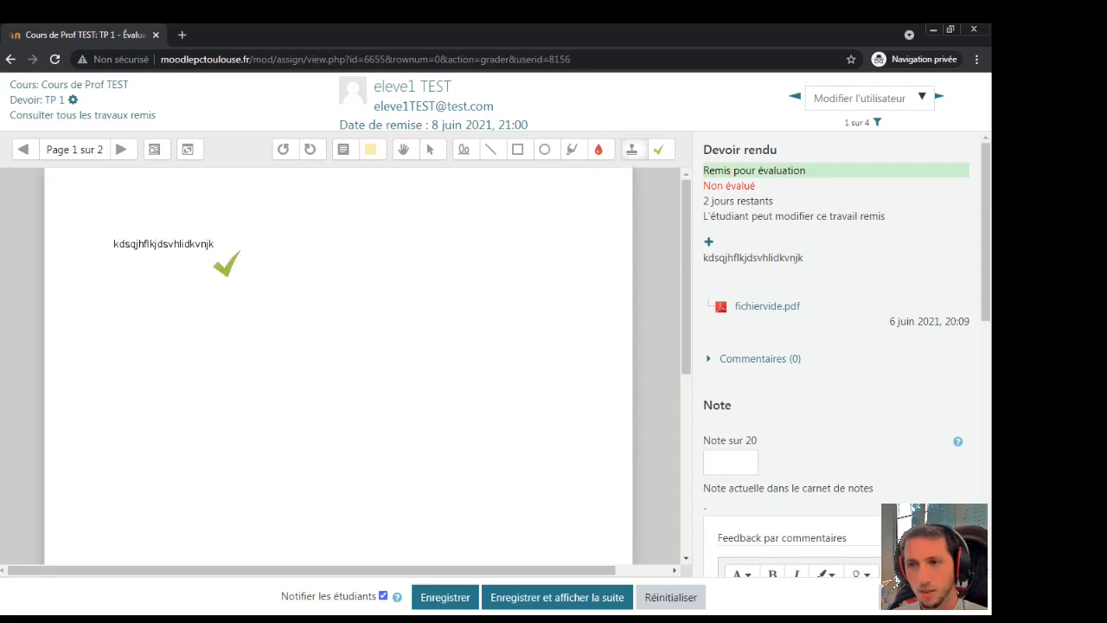
left_click(235, 243)
left_click(659, 150)
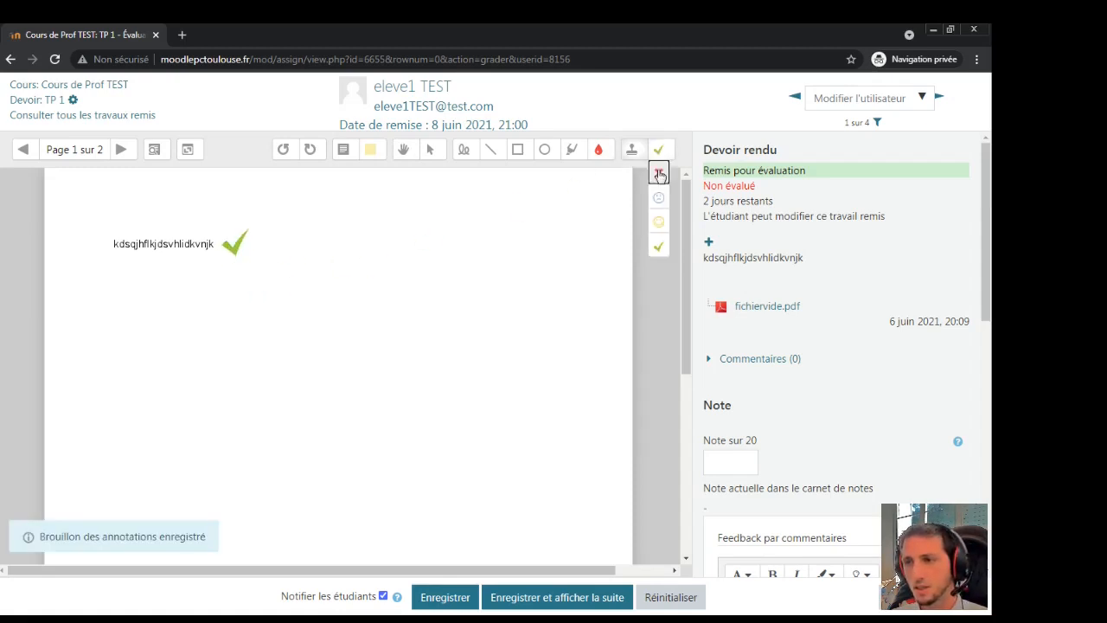
left_click(659, 173)
left_click(241, 361)
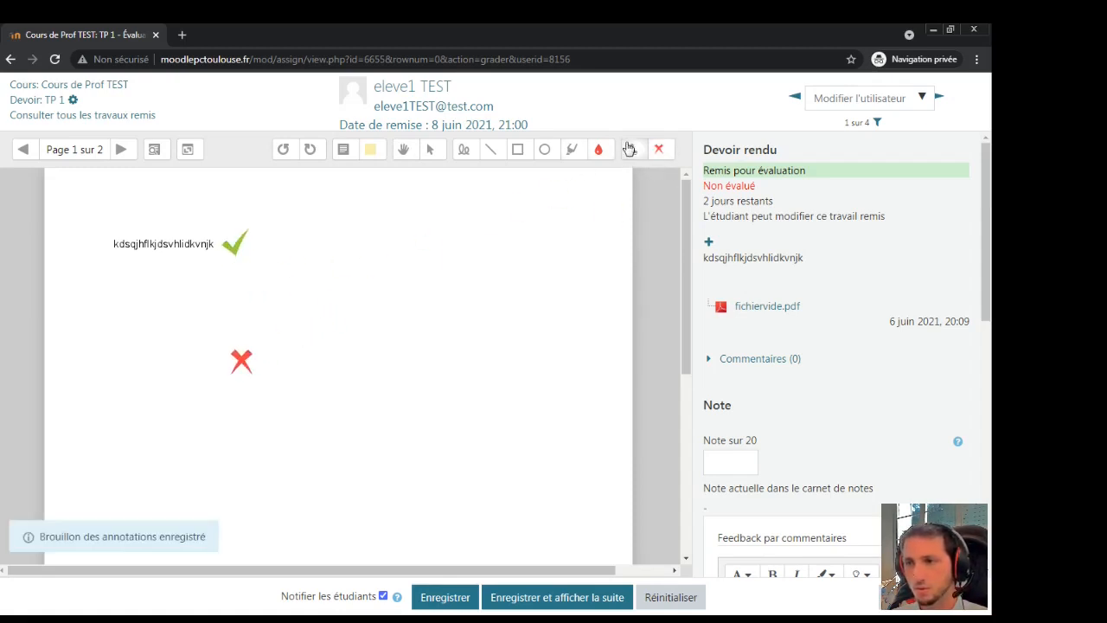
left_click(659, 150)
left_click(659, 224)
left_click(266, 297)
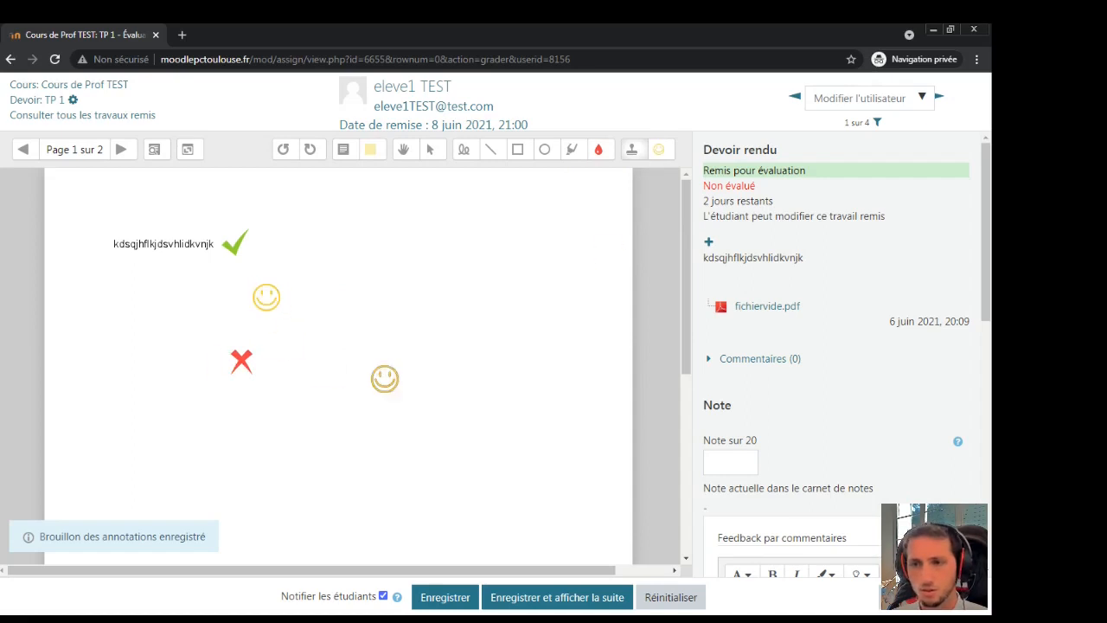
Highlight the student's text line in red and draw a freehand wavy red pen stroke in the blank area beside it.
left_click(572, 149)
left_click_drag(110, 244, 206, 247)
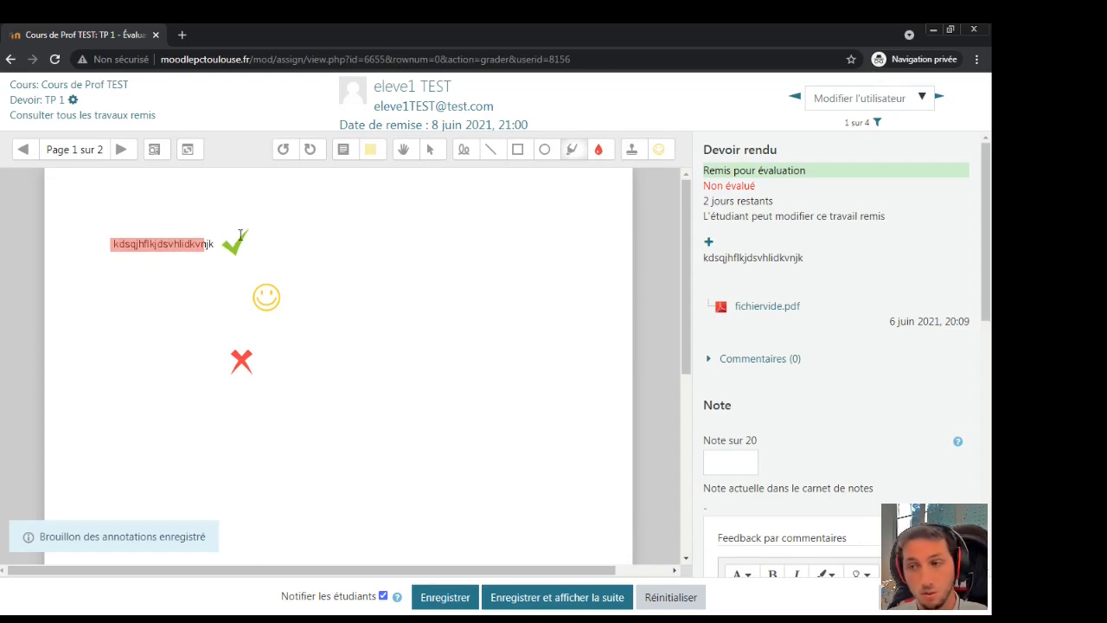
left_click(464, 149)
mouse_move(382, 235)
left_mouse_down()
mouse_move(389, 251)
mouse_move(515, 218)
mouse_move(430, 283)
mouse_move(346, 278)
left_mouse_up()
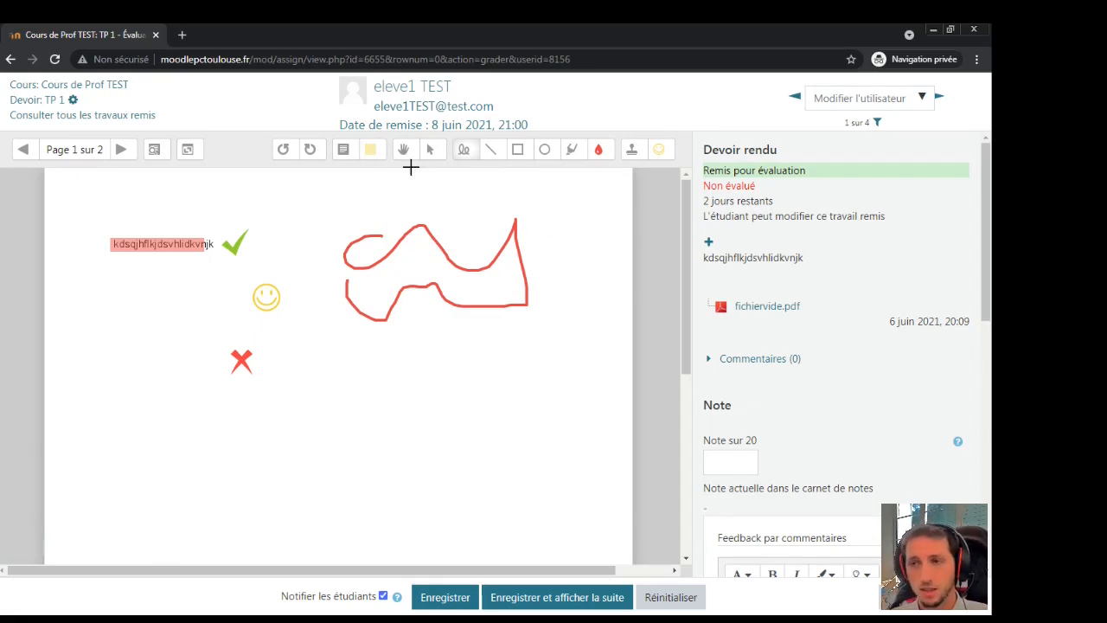
Add a yellow comment reading "lsdkfjnsd;fnsdf;" below the freehand stroke.
left_click(344, 149)
left_click_drag(354, 334, 504, 390)
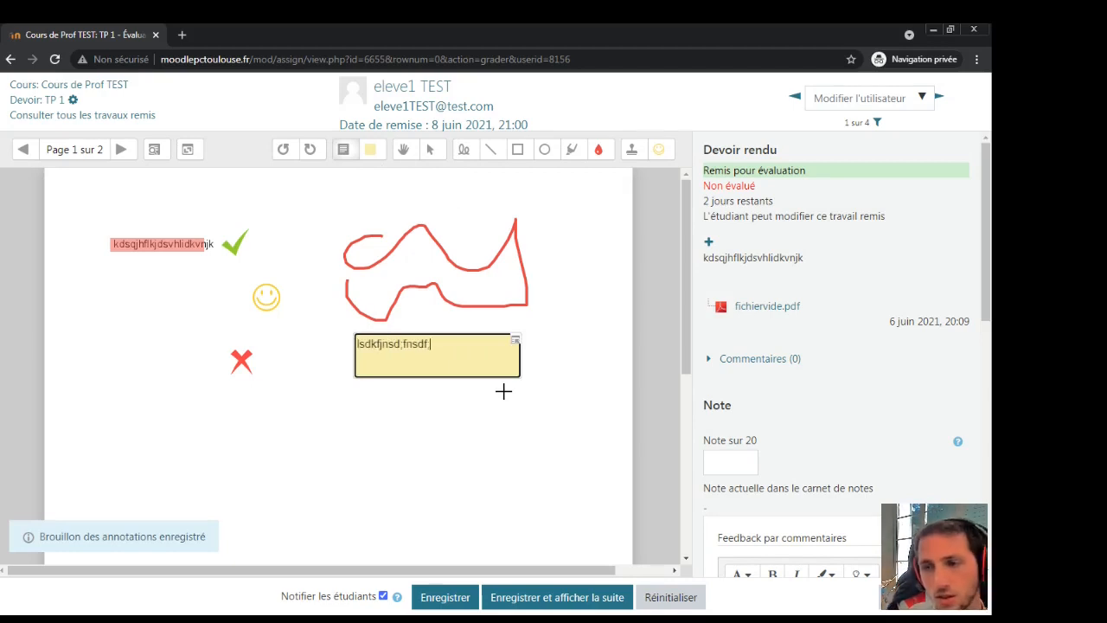
left_click(457, 399)
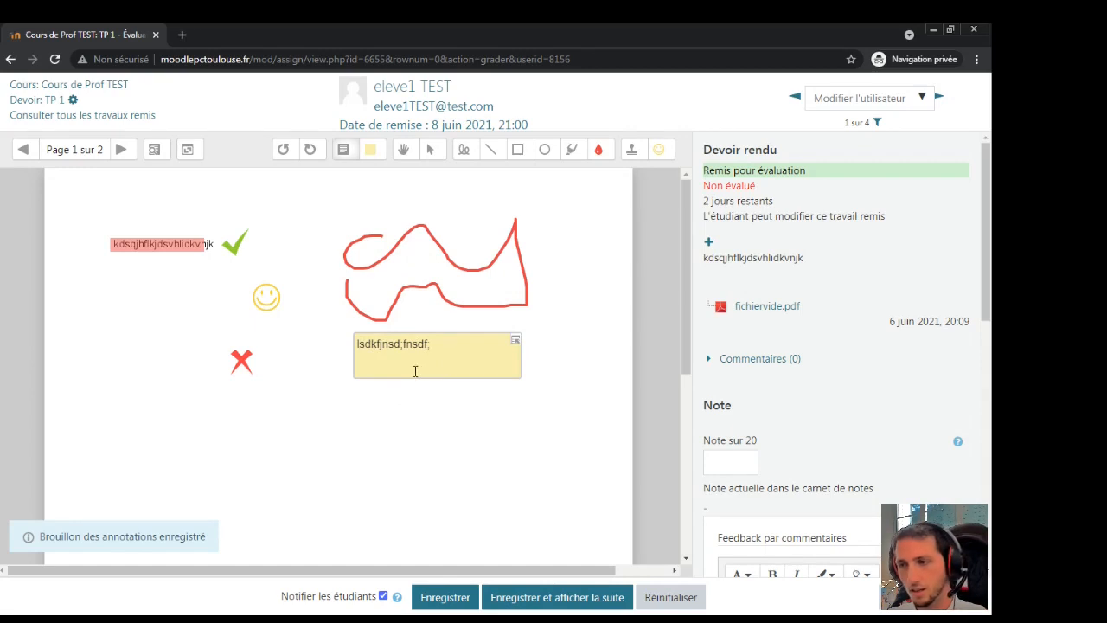
Grade the submission 15 out of 20, look over the feedback comment and file areas, and save the grading.
left_click(747, 461)
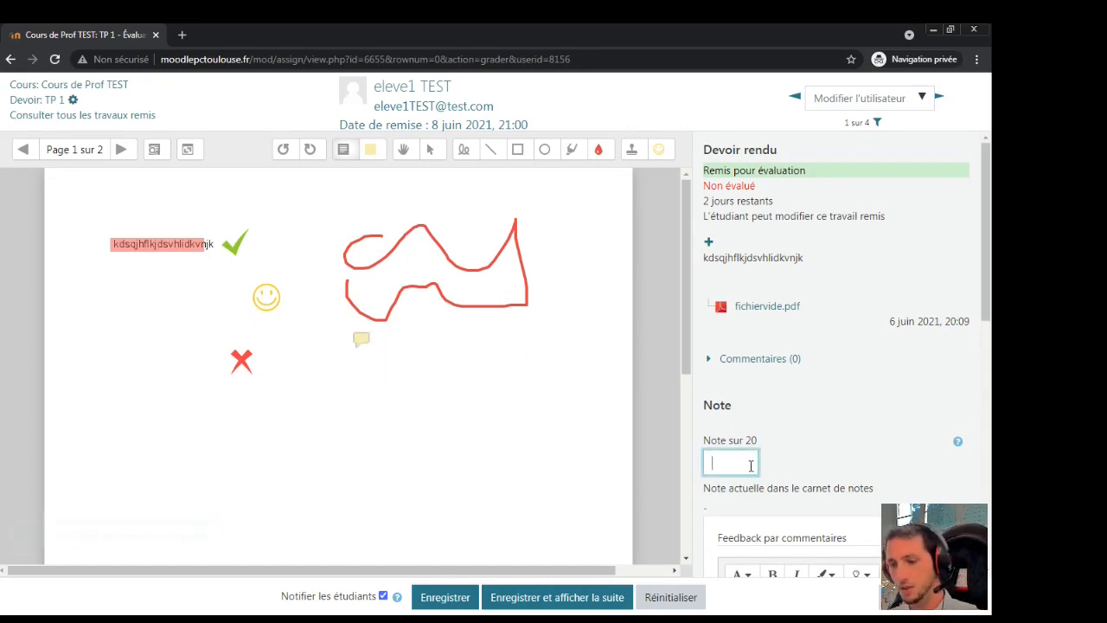
type("15")
scroll(784, 425, "down", 4)
left_click(815, 444)
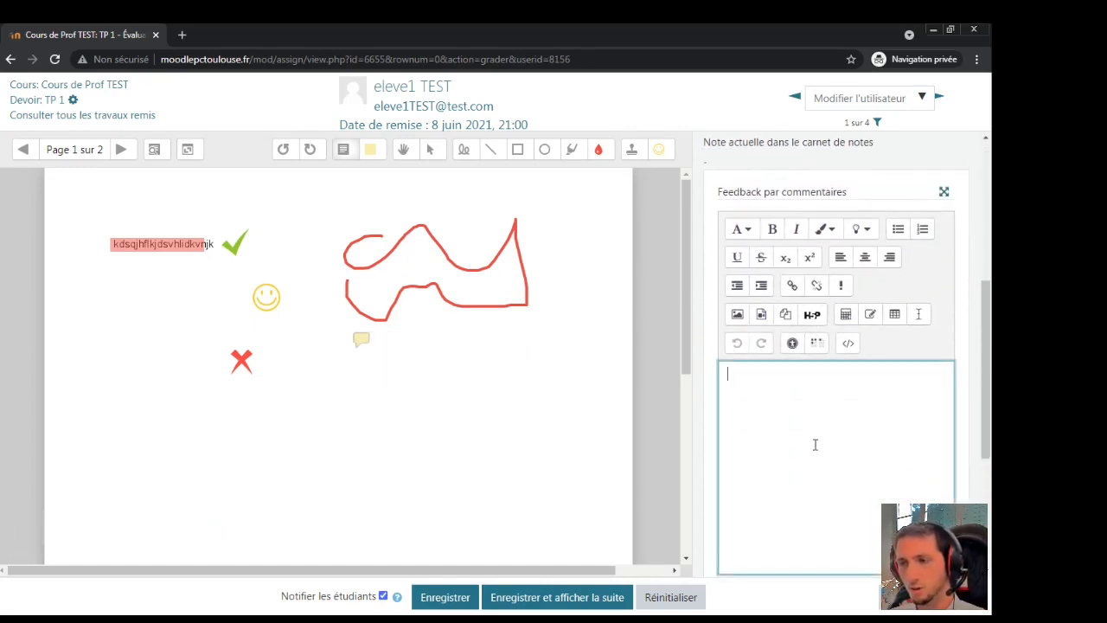
scroll(774, 424, "down", 4)
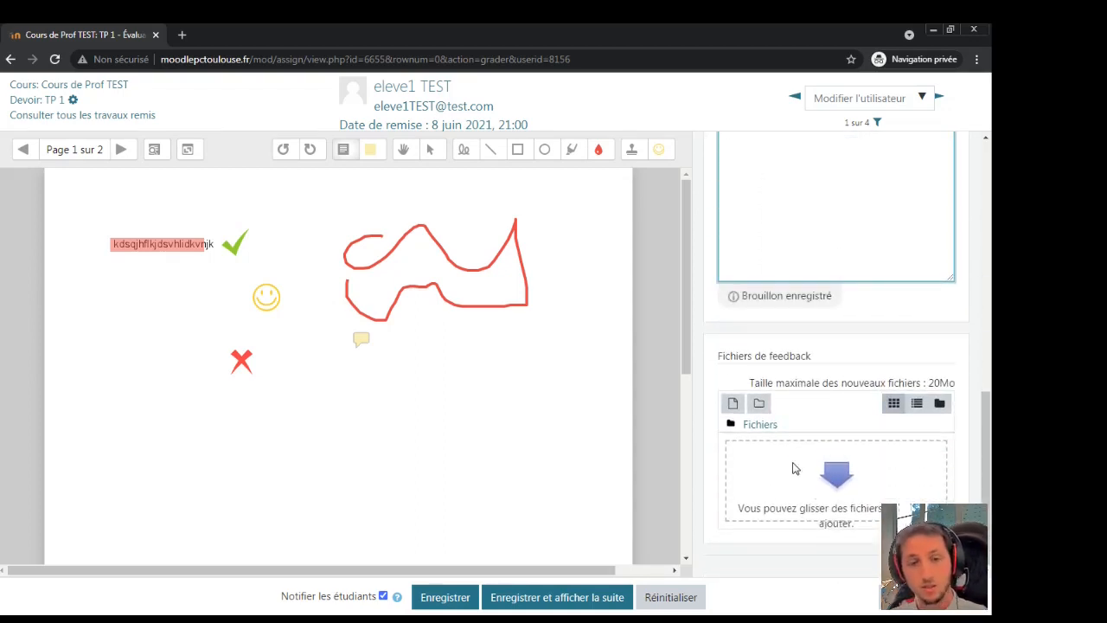
left_click(443, 600)
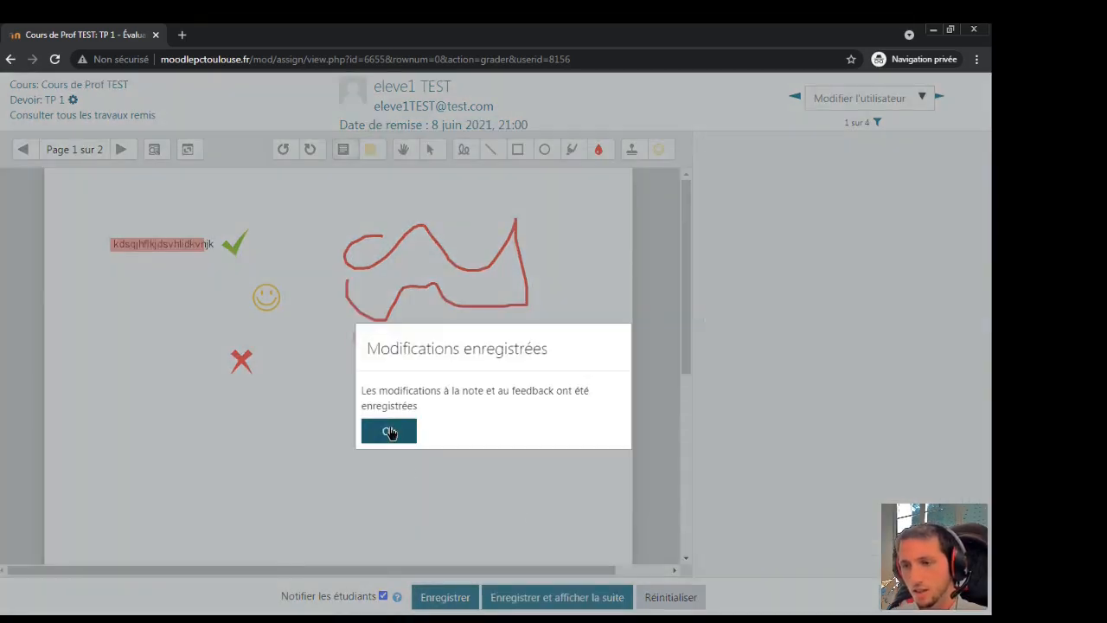
left_click(389, 431)
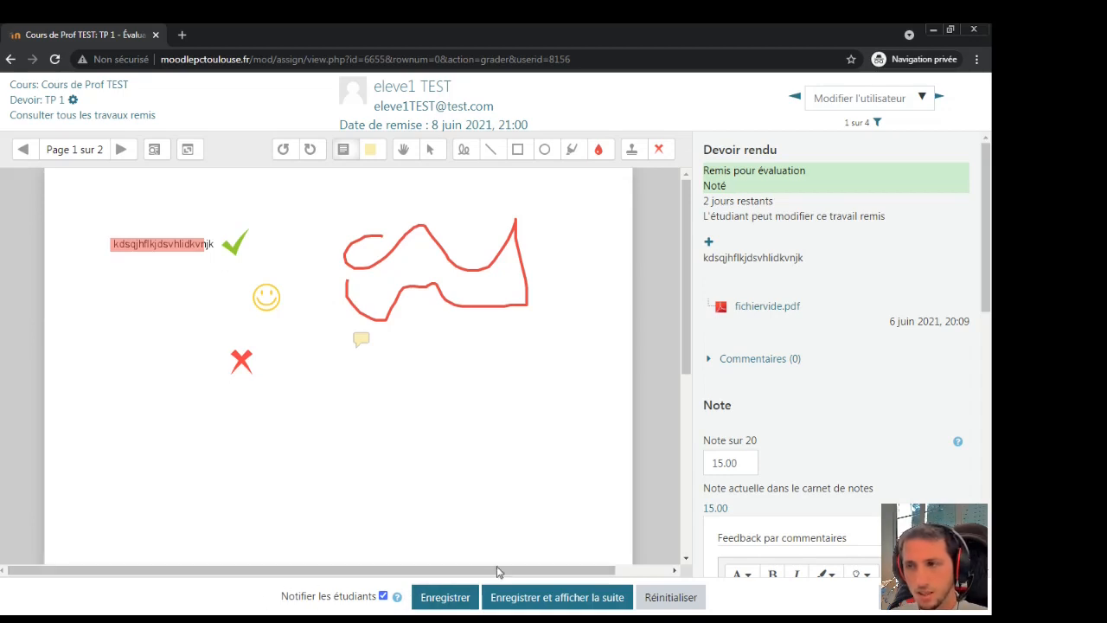
Switch to the student's Firefox session, return to the Cours de Prof TEST page, reload it and open TP 1.
key("alt+Tab")
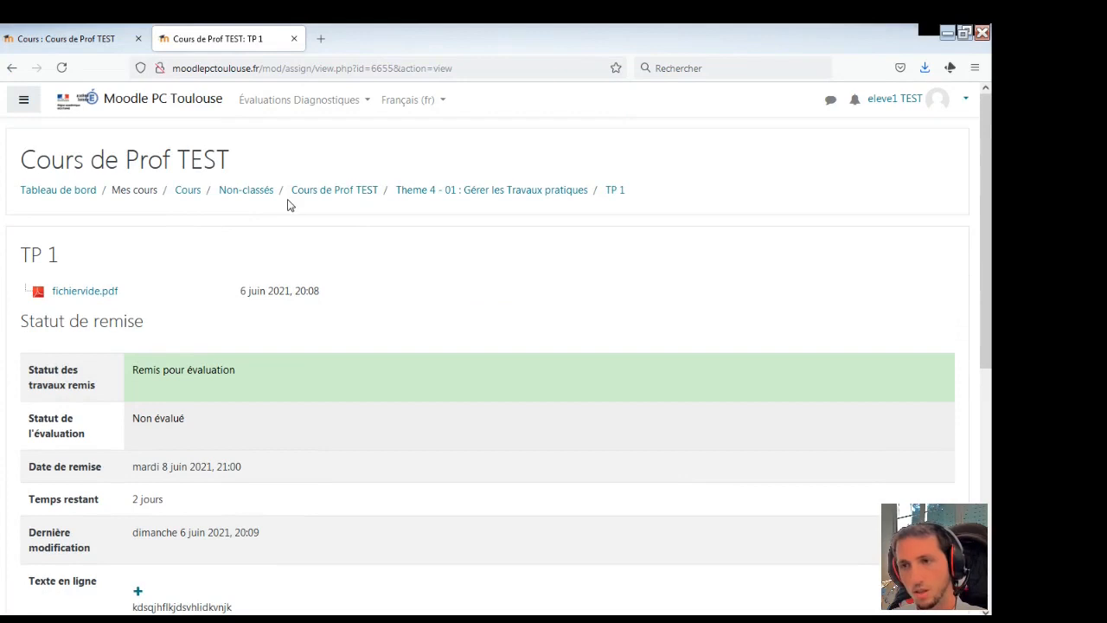
left_click(311, 193)
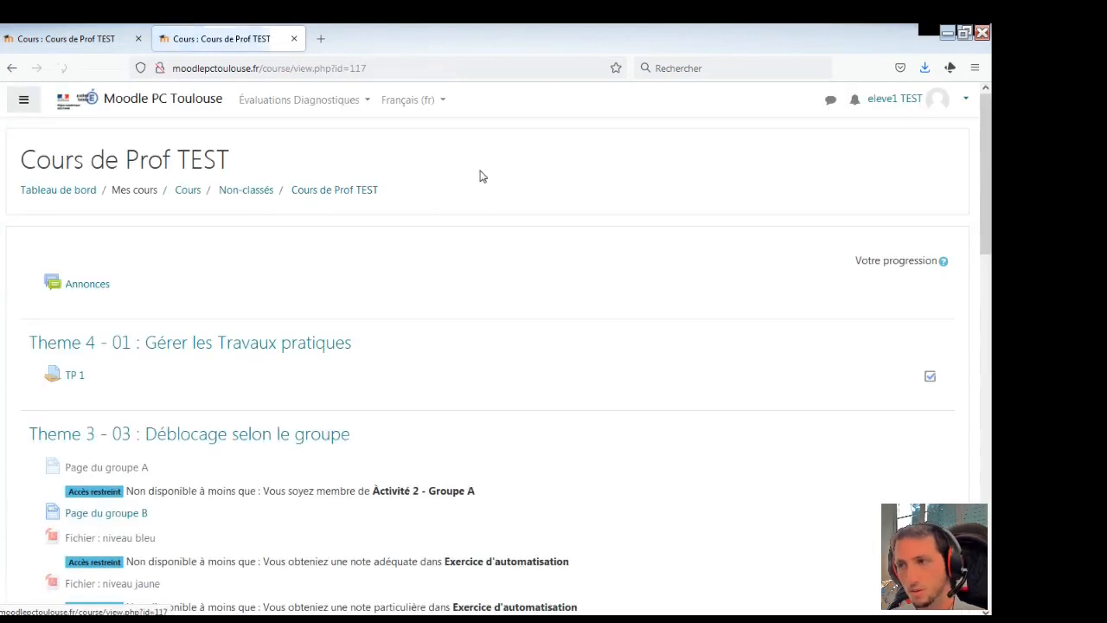
key("F5")
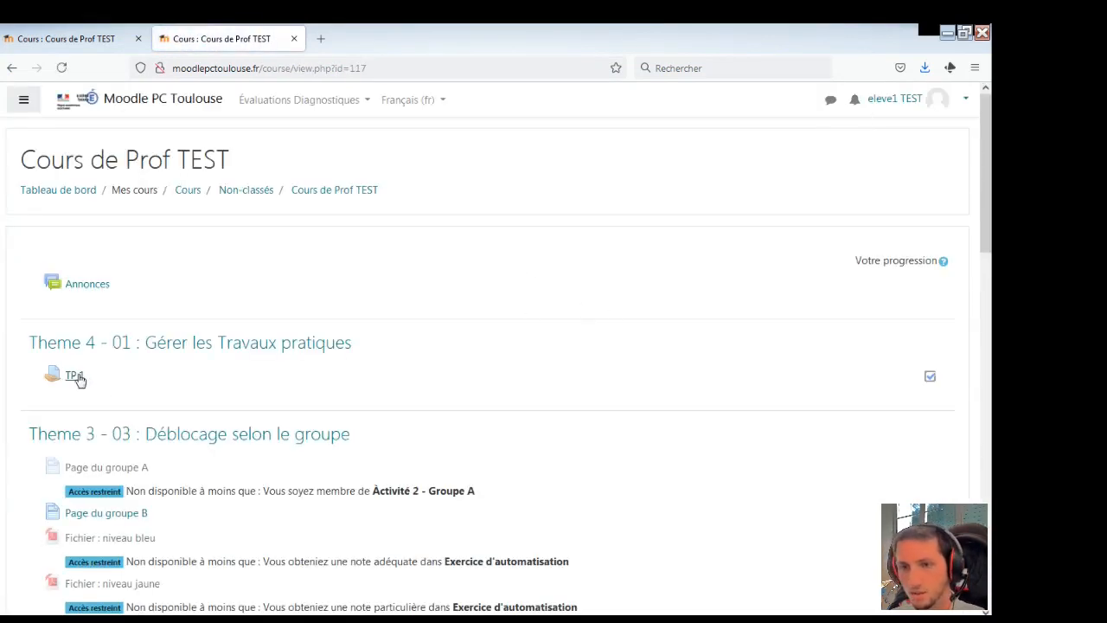
left_click(76, 378)
Examine the student's grading status, submitted files and Feedback section for TP 1.
scroll(191, 324, "down", 1)
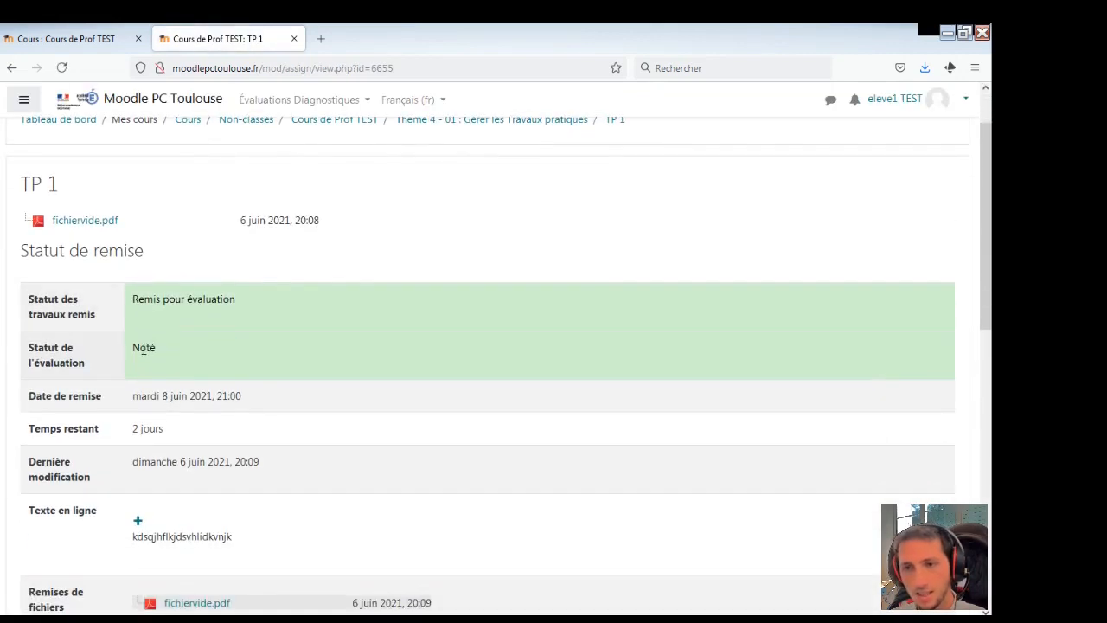
scroll(147, 320, "down", 3)
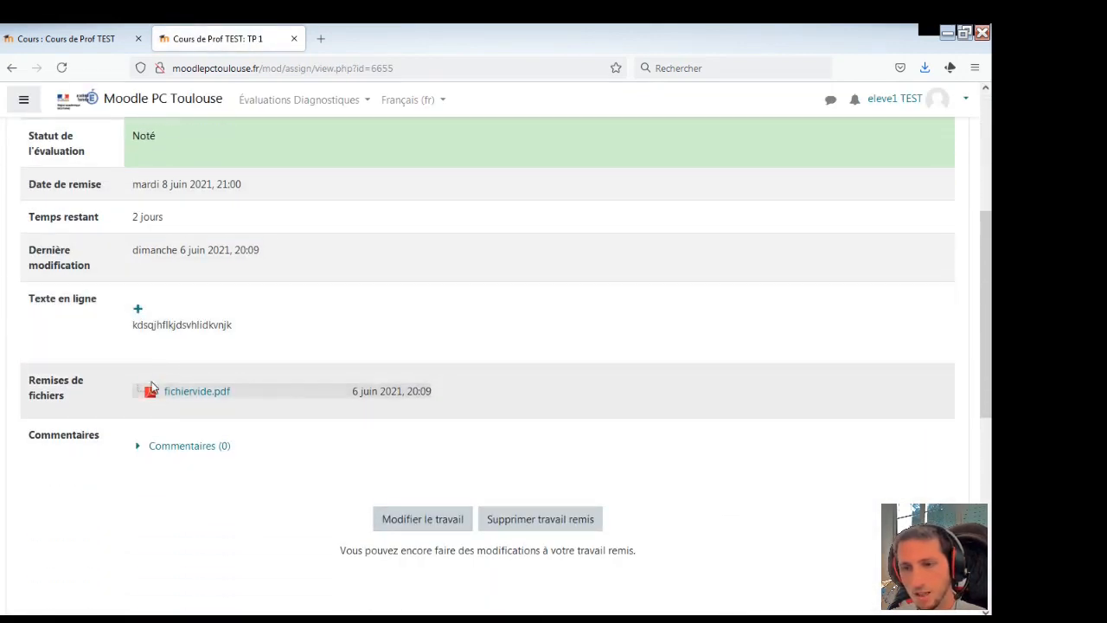
scroll(401, 491, "up", 1)
scroll(401, 491, "down", 3)
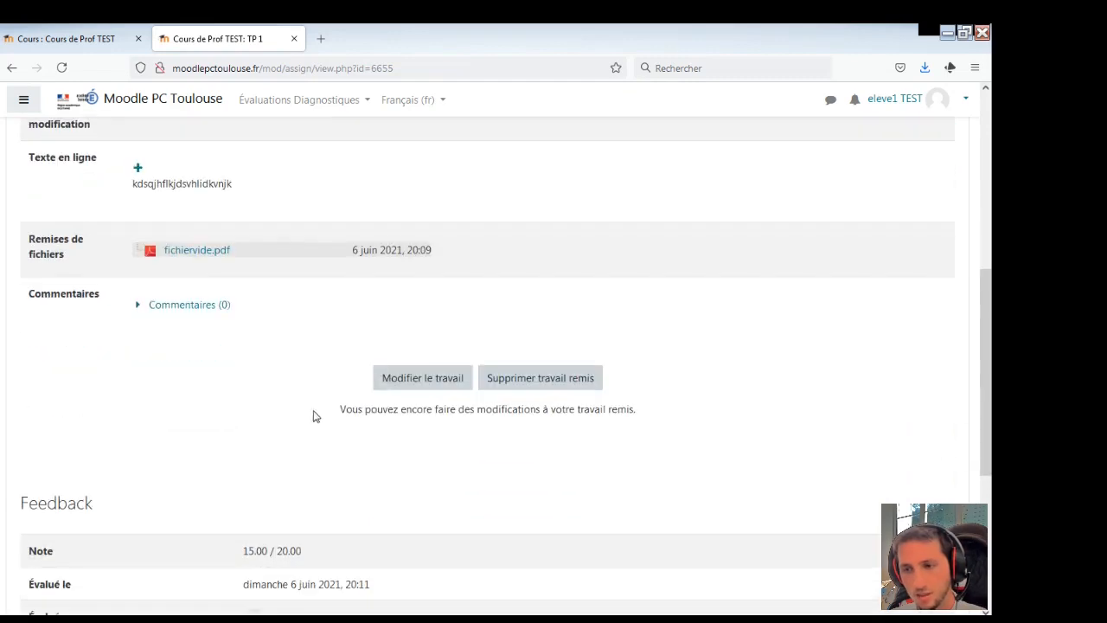
scroll(351, 456, "down", 4)
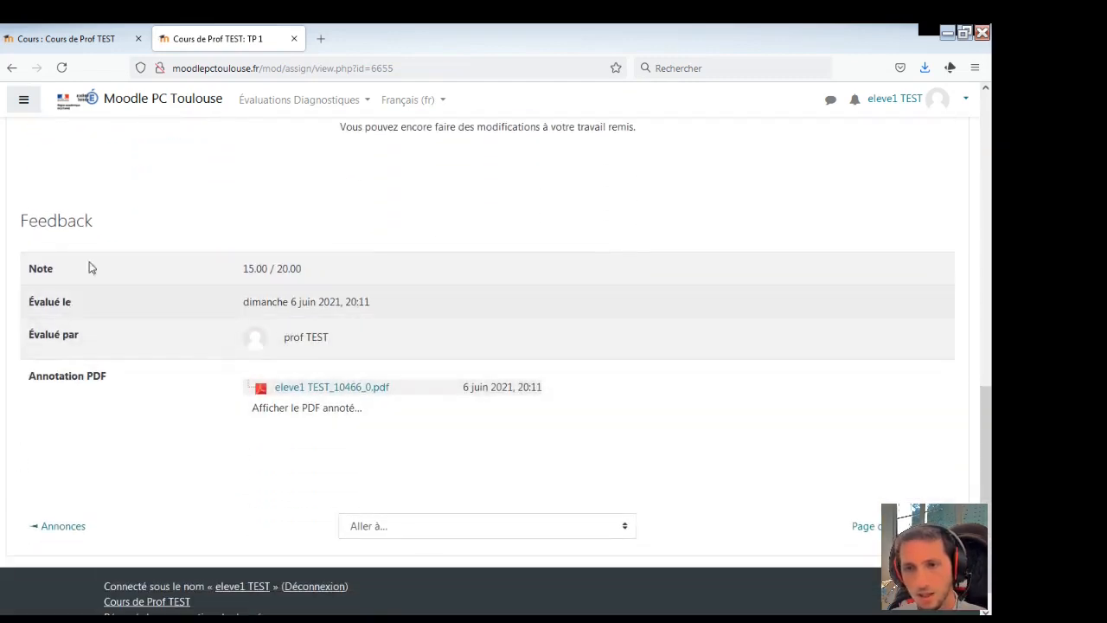
Download the annotated PDF from the feedback and view its two pages in the PDF annotation viewer.
left_click(321, 392)
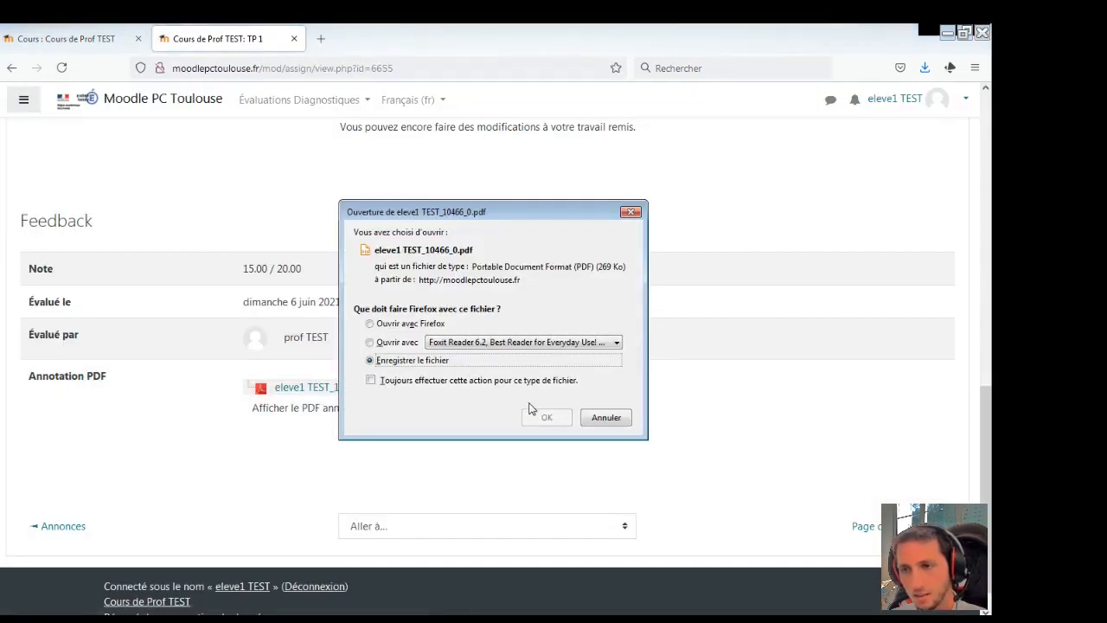
left_click(559, 417)
left_click(329, 410)
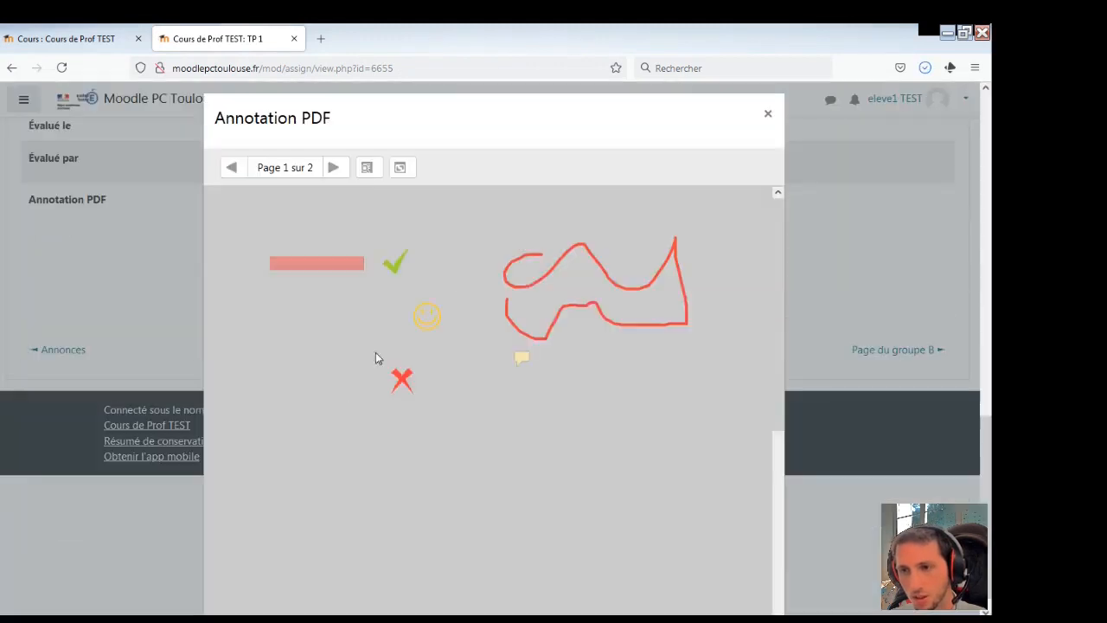
scroll(447, 323, "down", 3)
scroll(447, 323, "up", 3)
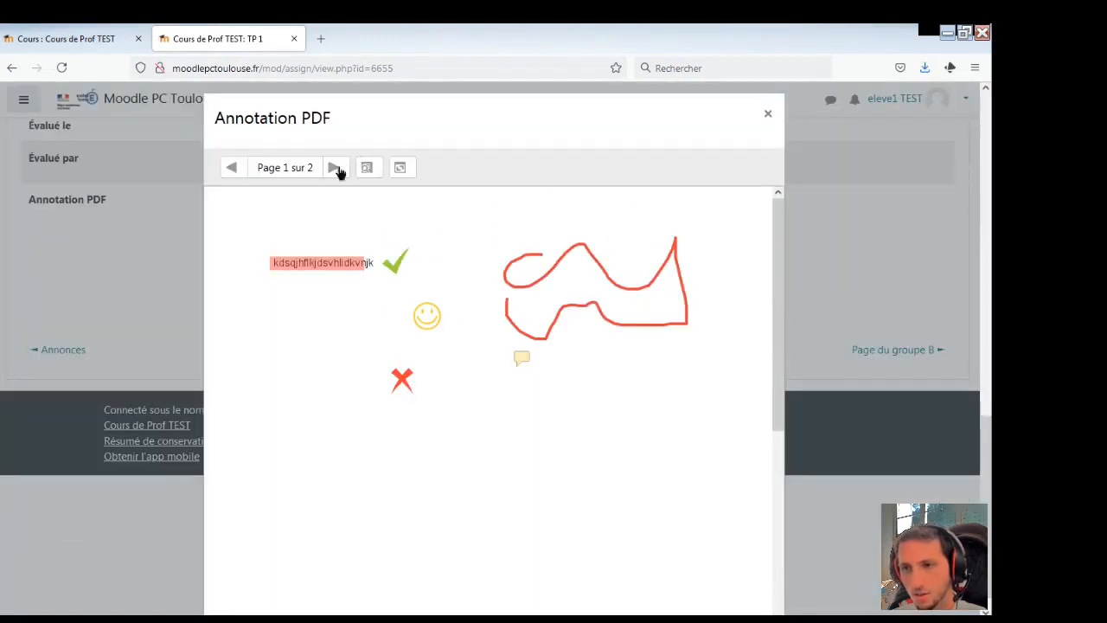
left_click(333, 167)
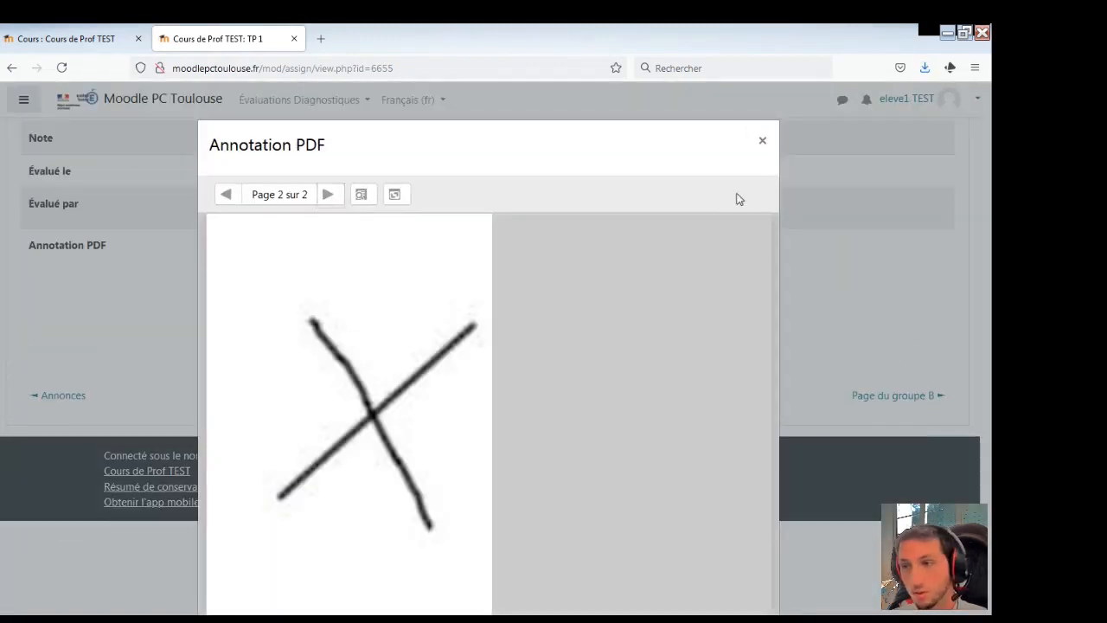